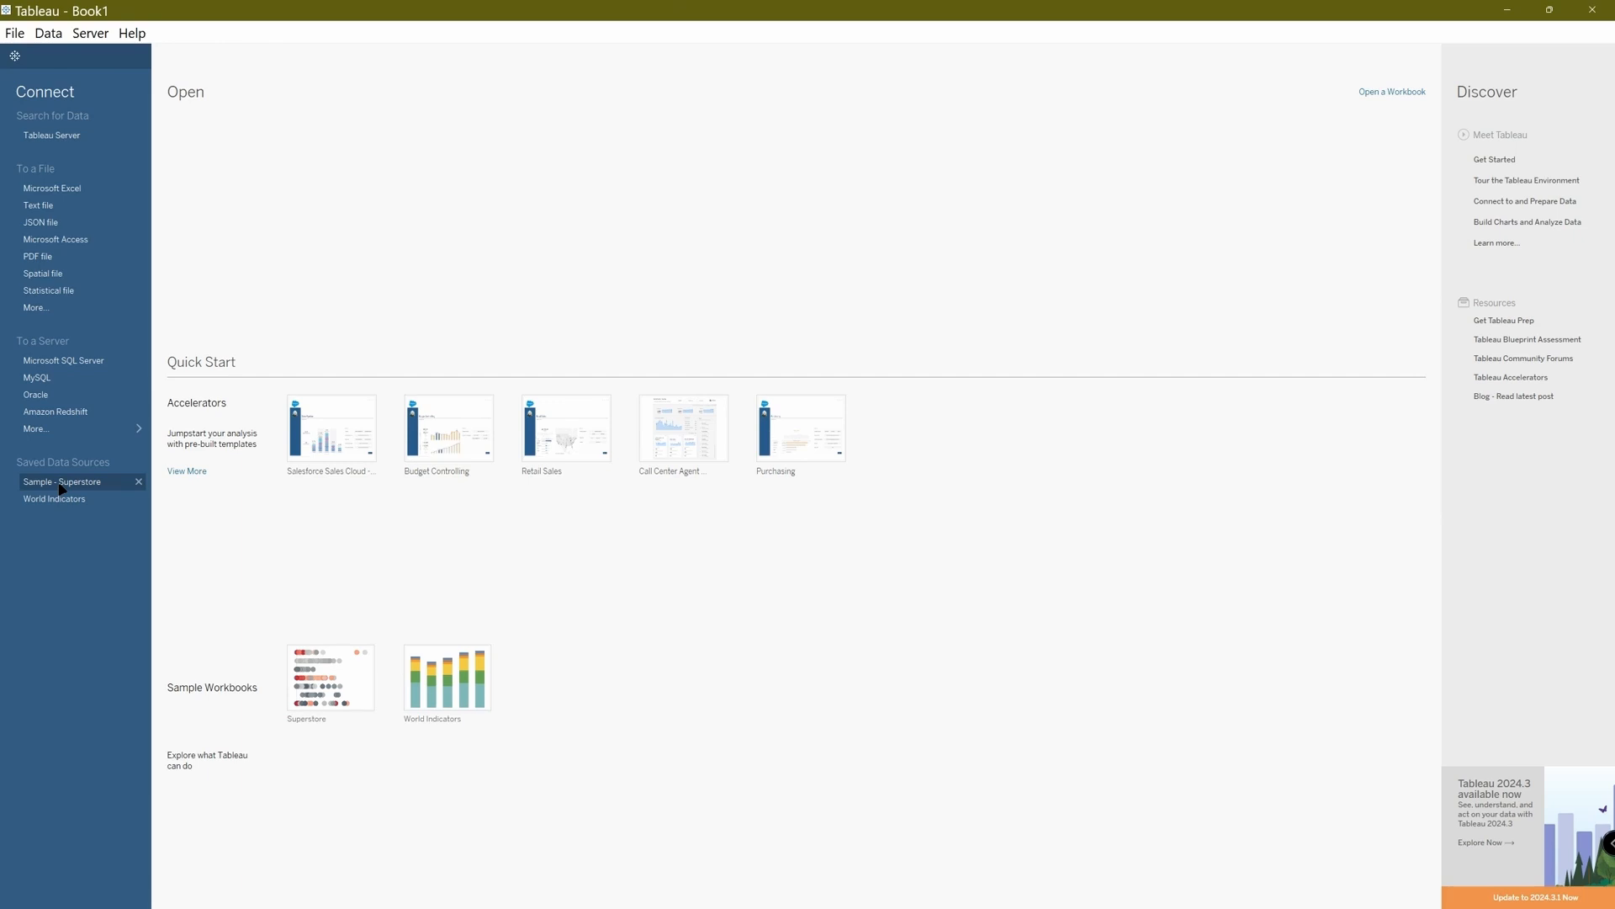
# Connect to the saved Sample - Superstore data source.
pyautogui.click(61, 485)
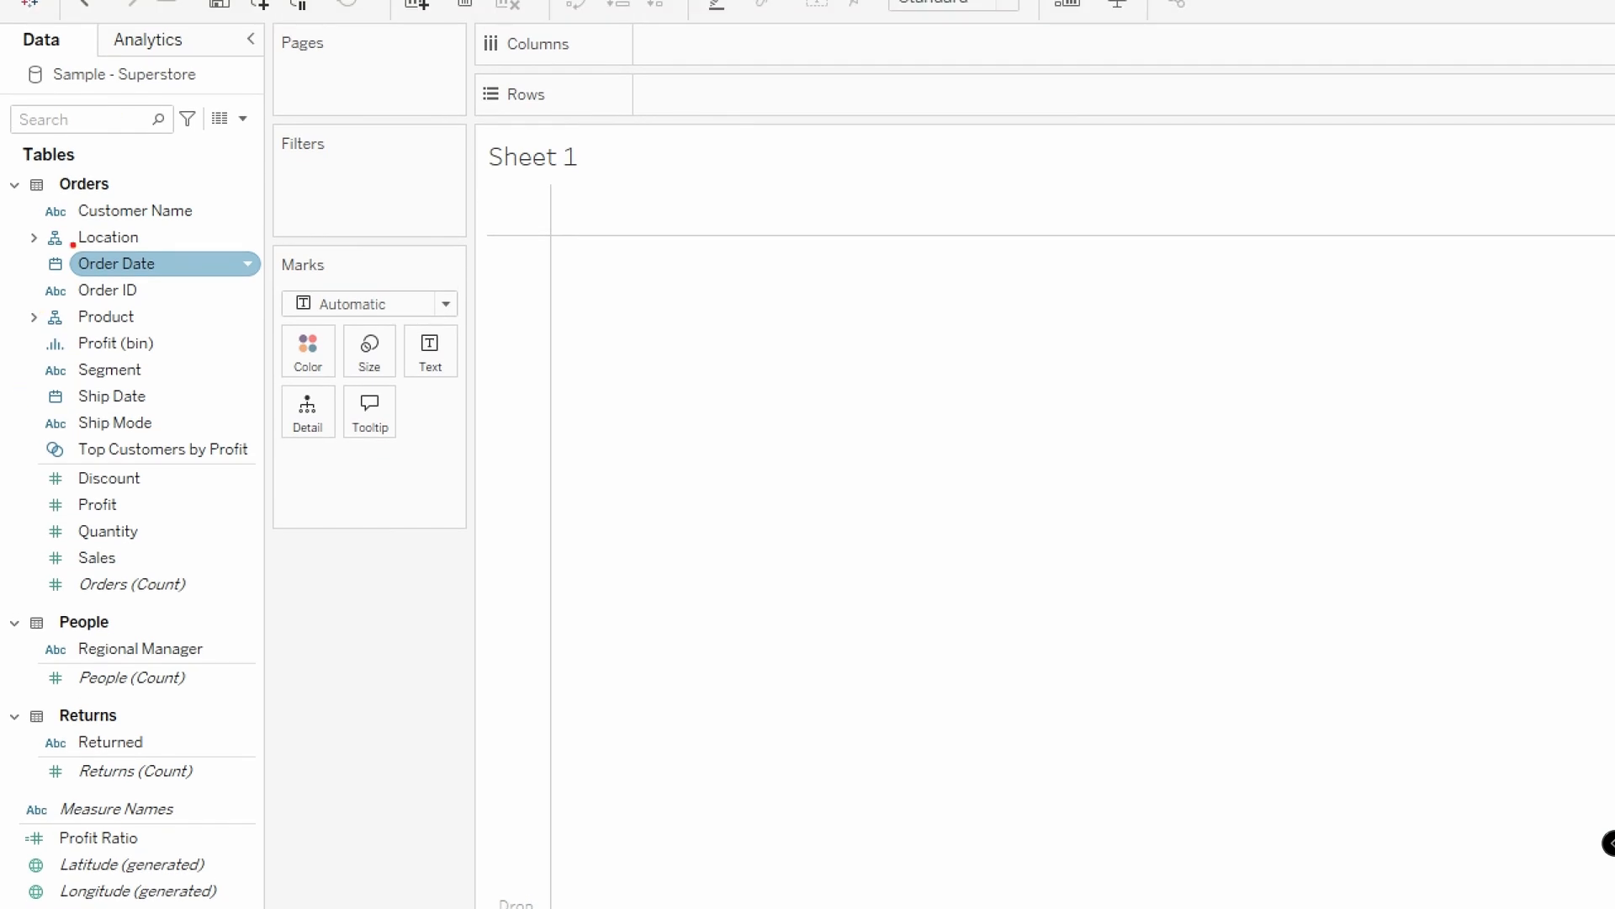
pyautogui.moveTo(65, 249)
pyautogui.mouseDown()
pyautogui.moveTo(38, 250)
pyautogui.moveTo(39, 288)
pyautogui.moveTo(78, 271)
pyautogui.moveTo(64, 242)
pyautogui.mouseUp()
pyautogui.moveTo(44, 378)
pyautogui.mouseDown()
pyautogui.moveTo(67, 377)
pyautogui.moveTo(26, 407)
pyautogui.moveTo(84, 414)
pyautogui.moveTo(70, 383)
pyautogui.mouseUp()
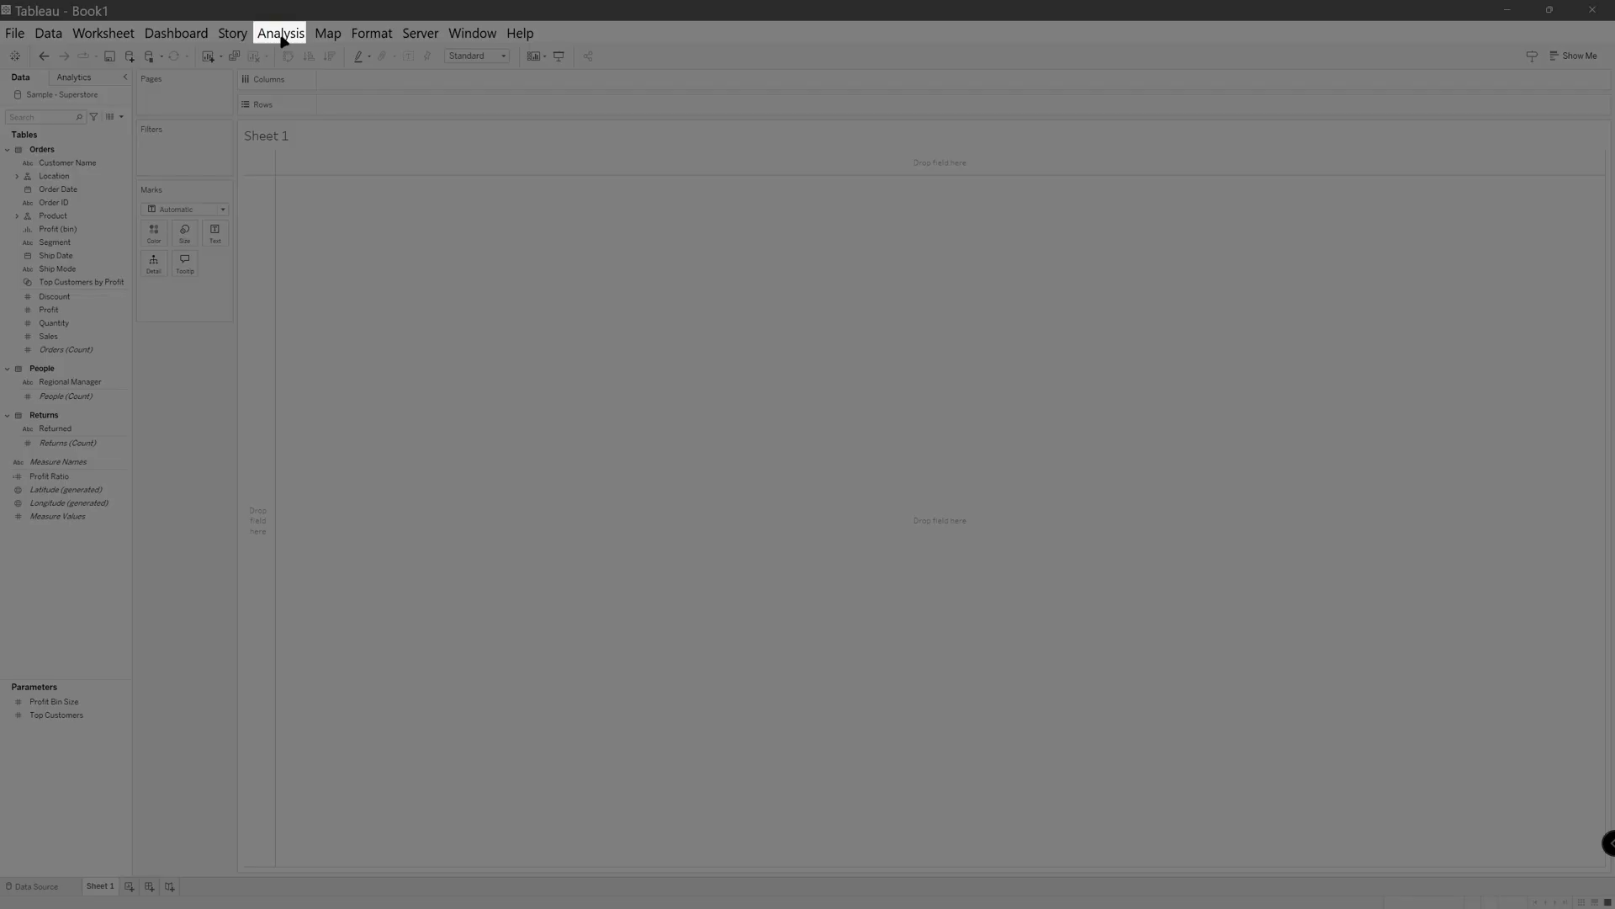
# Create a new calculated field named "Order Until Ship".
pyautogui.click(284, 38)
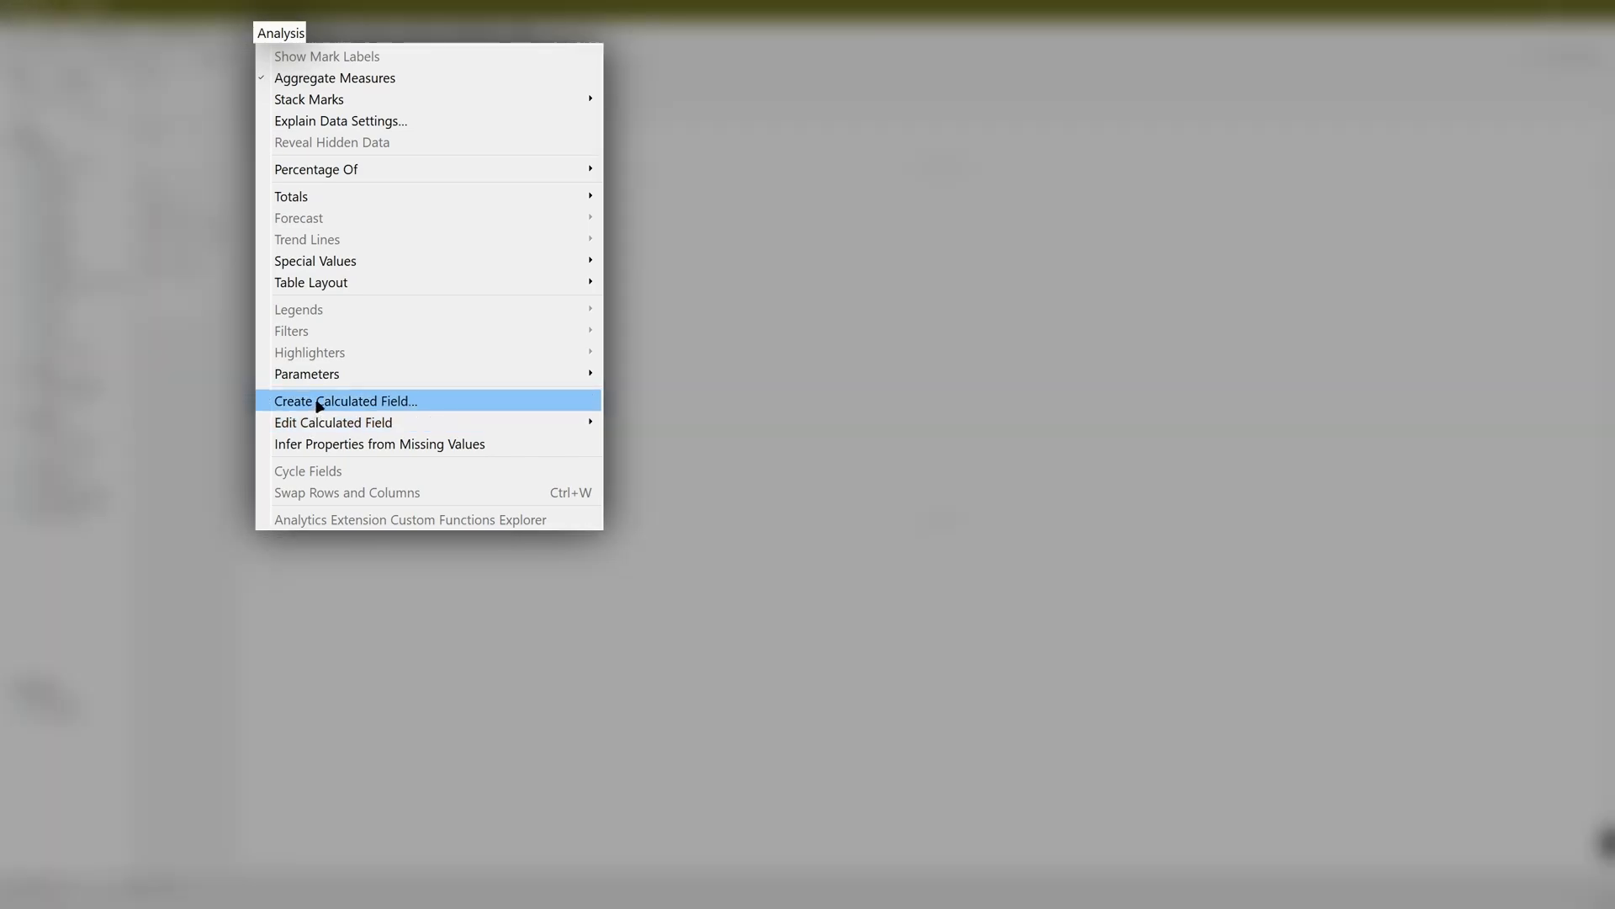
pyautogui.click(318, 405)
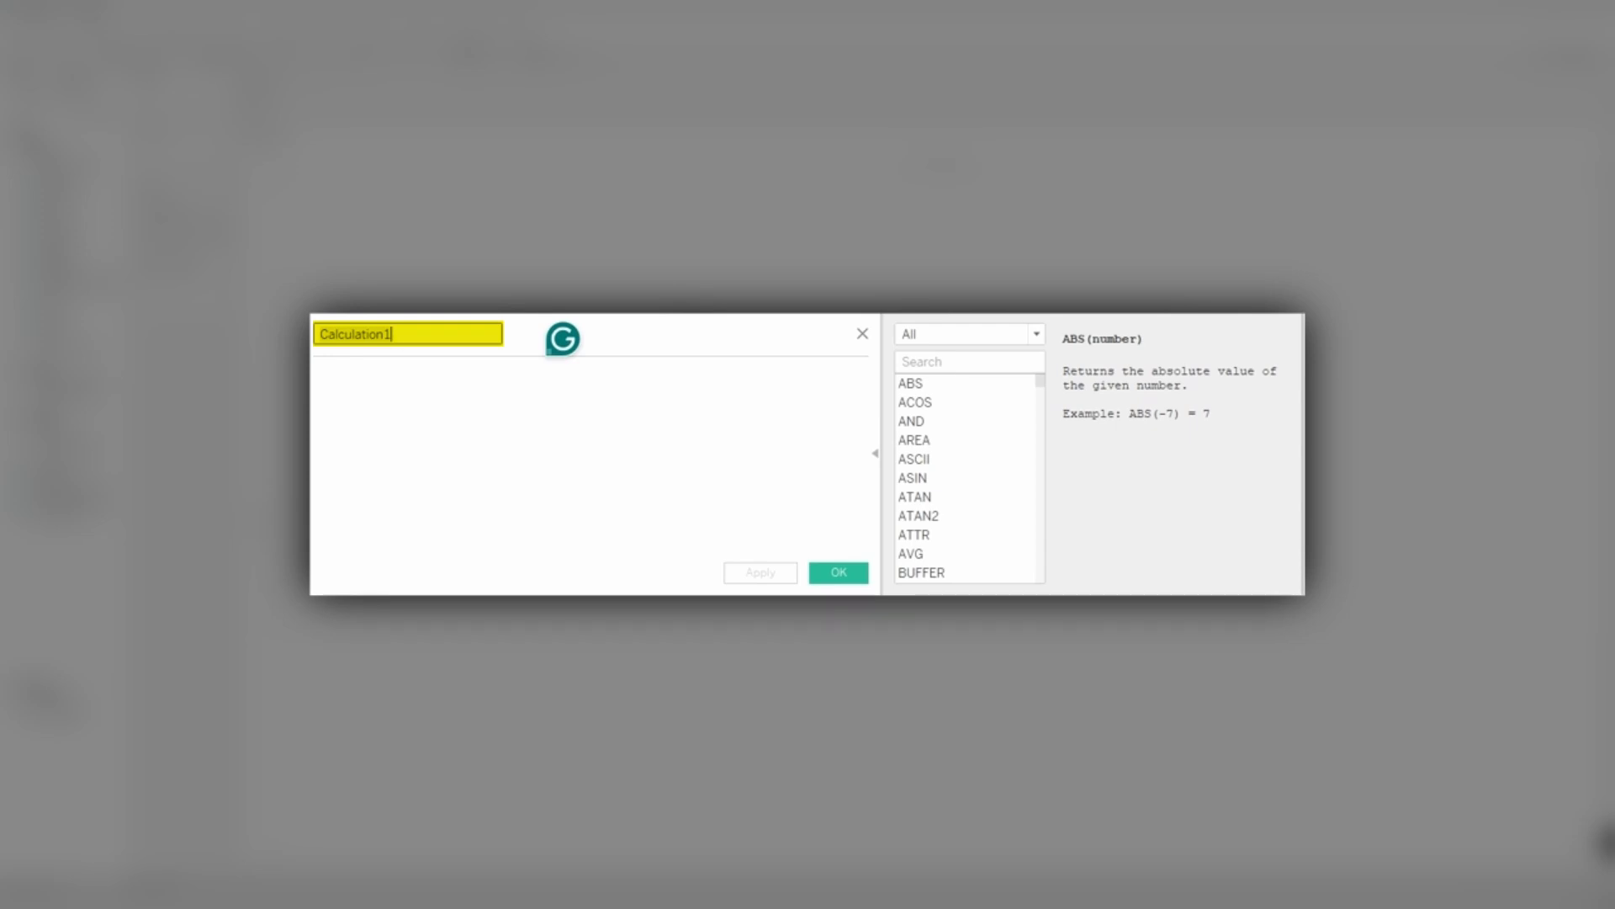
pyautogui.hotkey('ctrl', 'a')
pyautogui.write('Or')
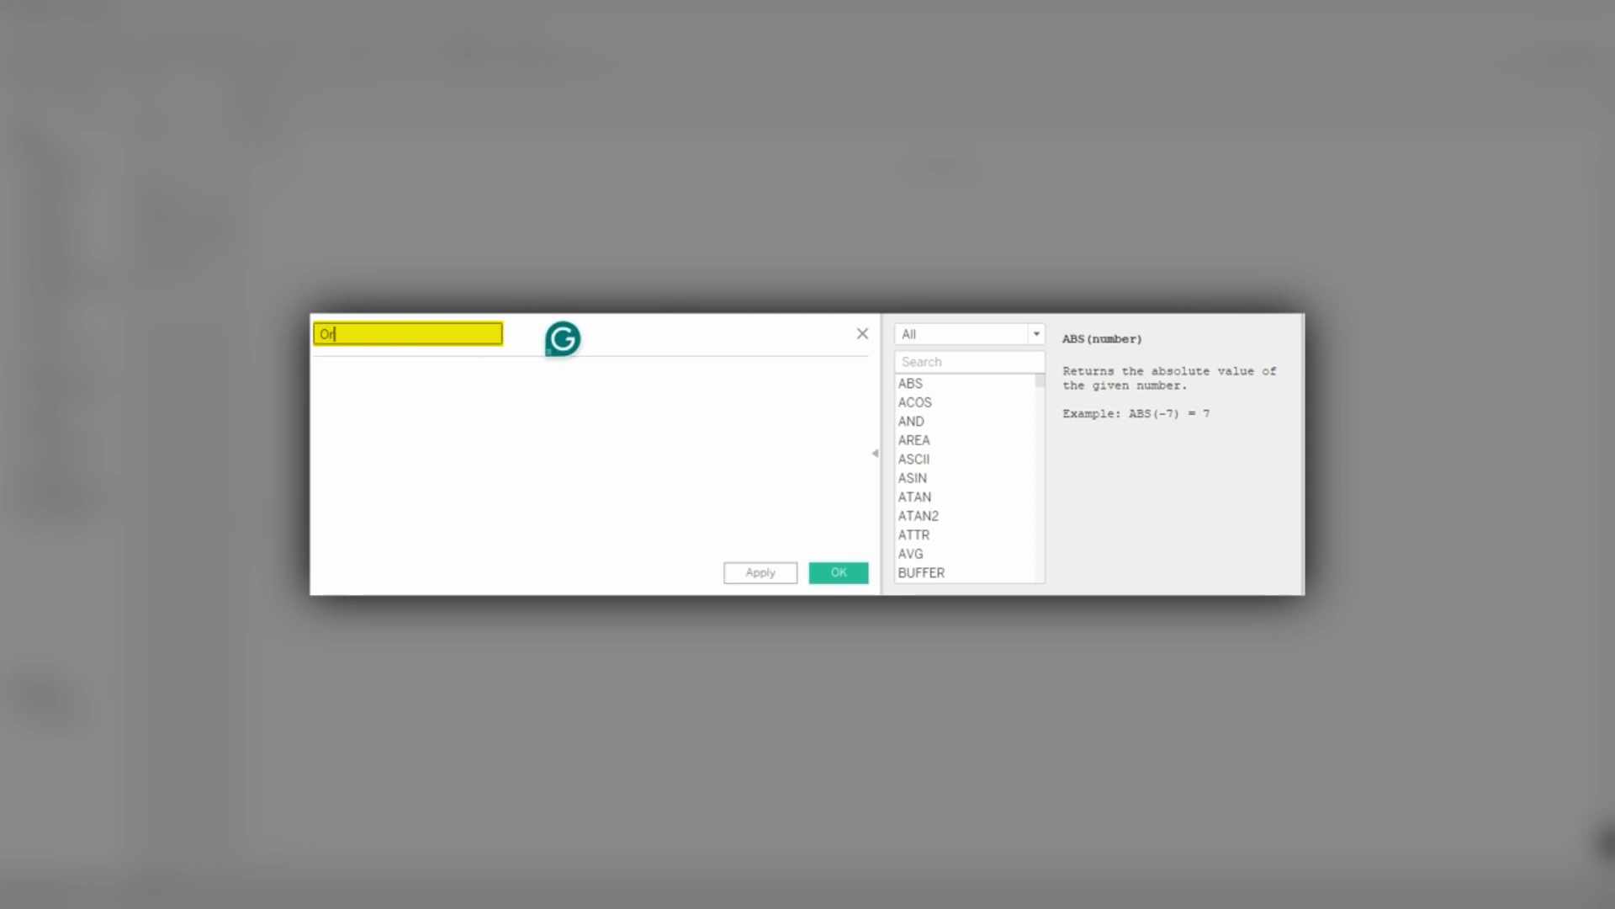
pyautogui.write('der Until Ship')
# Start the field's formula with the DATEDIFF function, using 'day' as the date part.
pyautogui.click(385, 406)
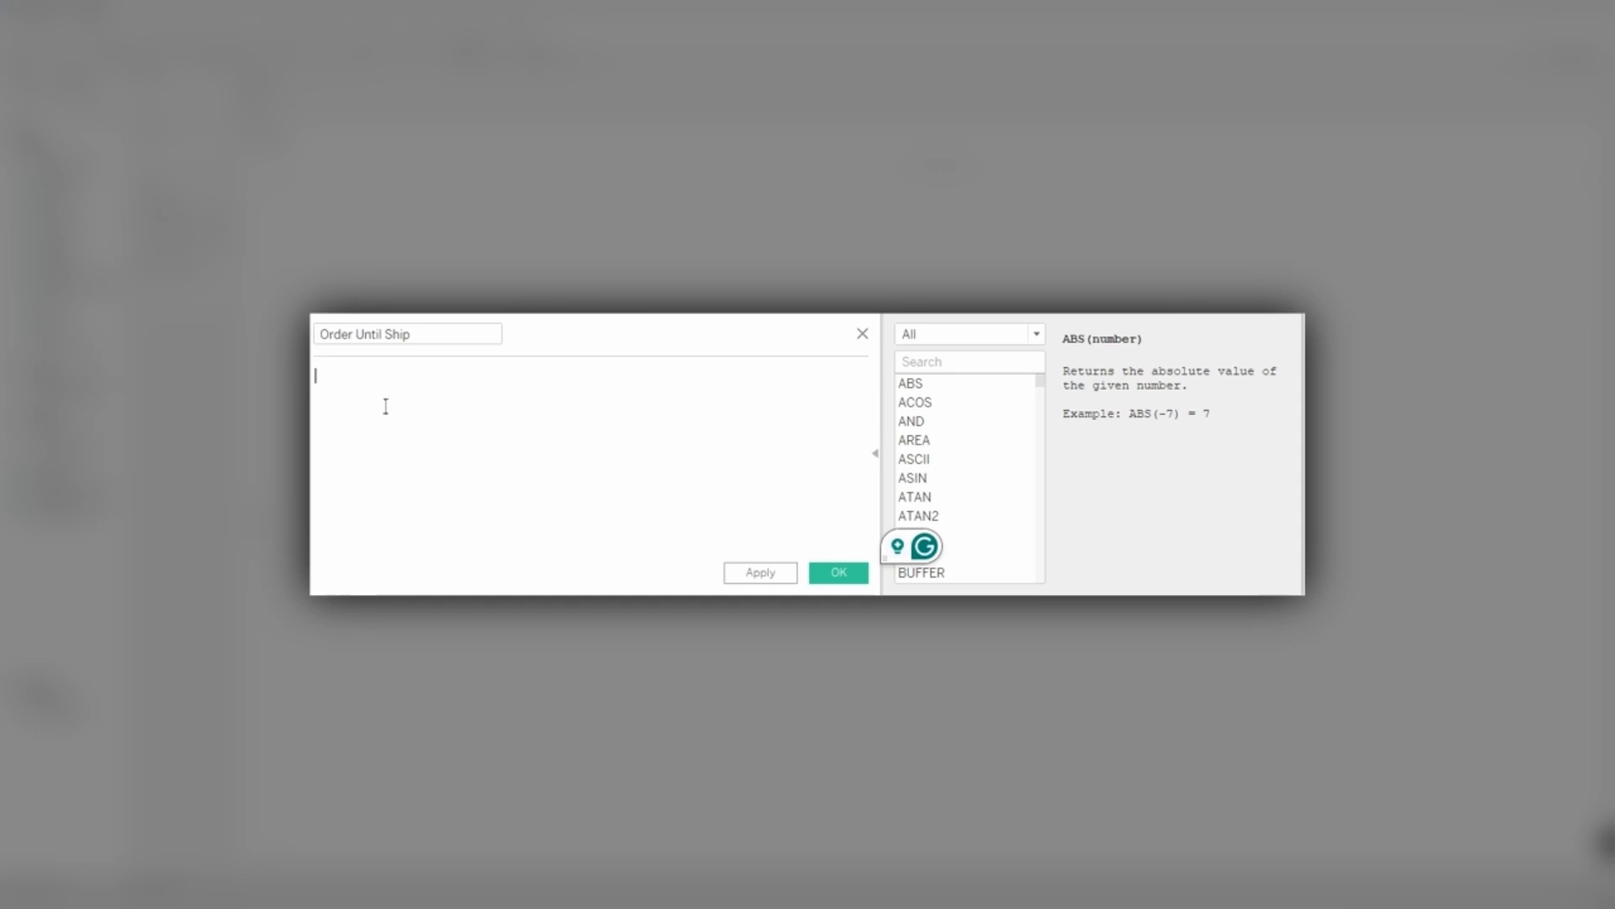
pyautogui.write('DA')
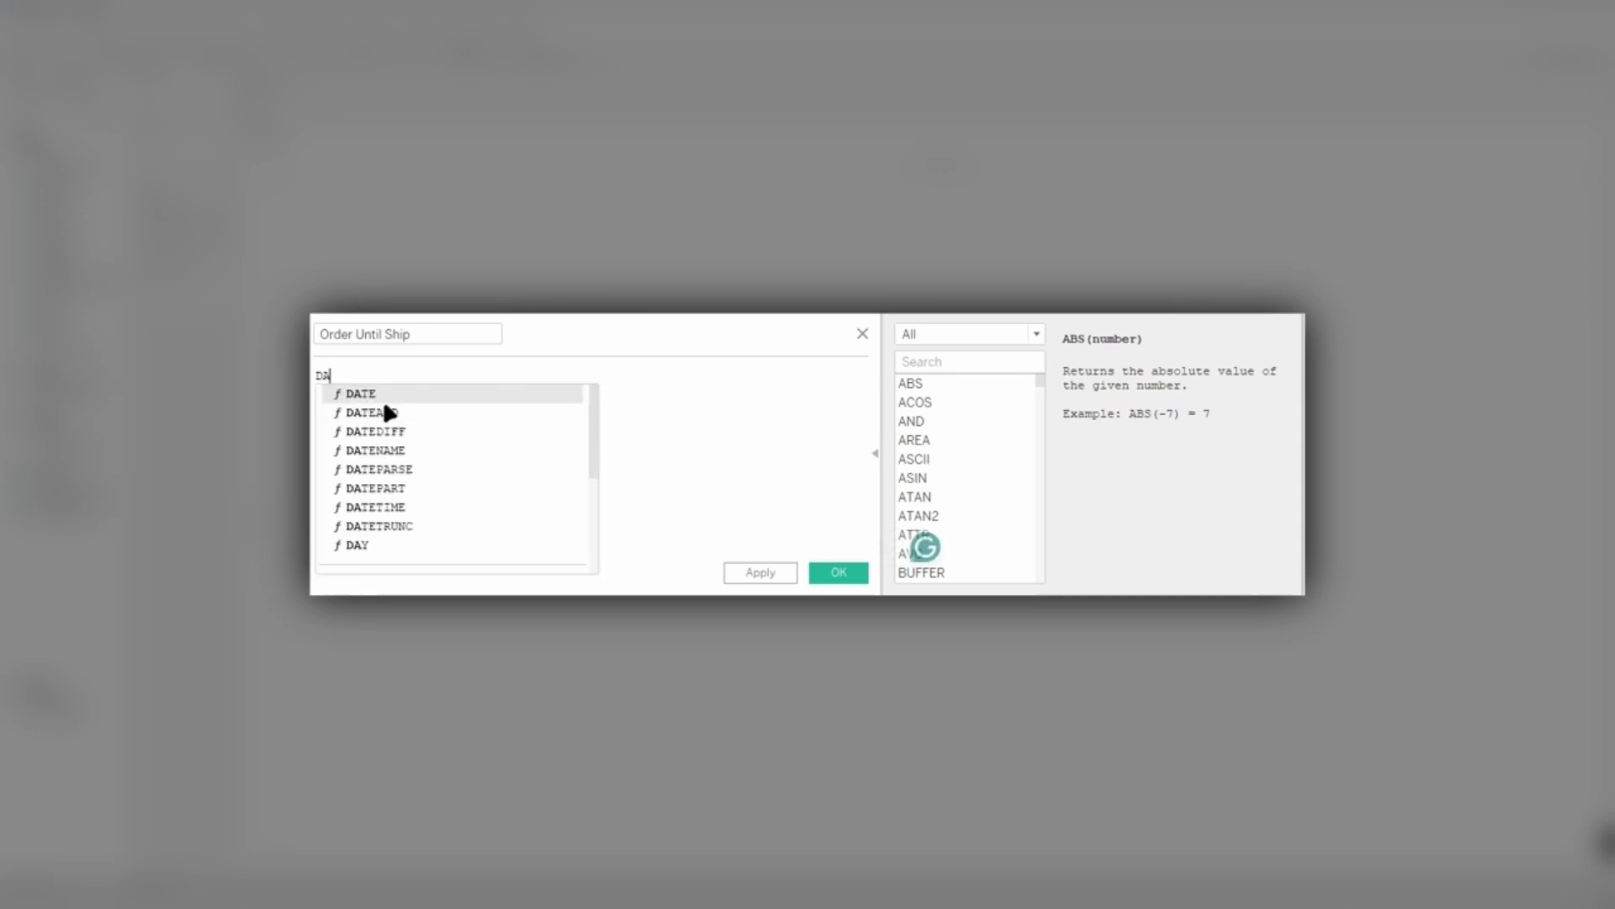
pyautogui.write('te')
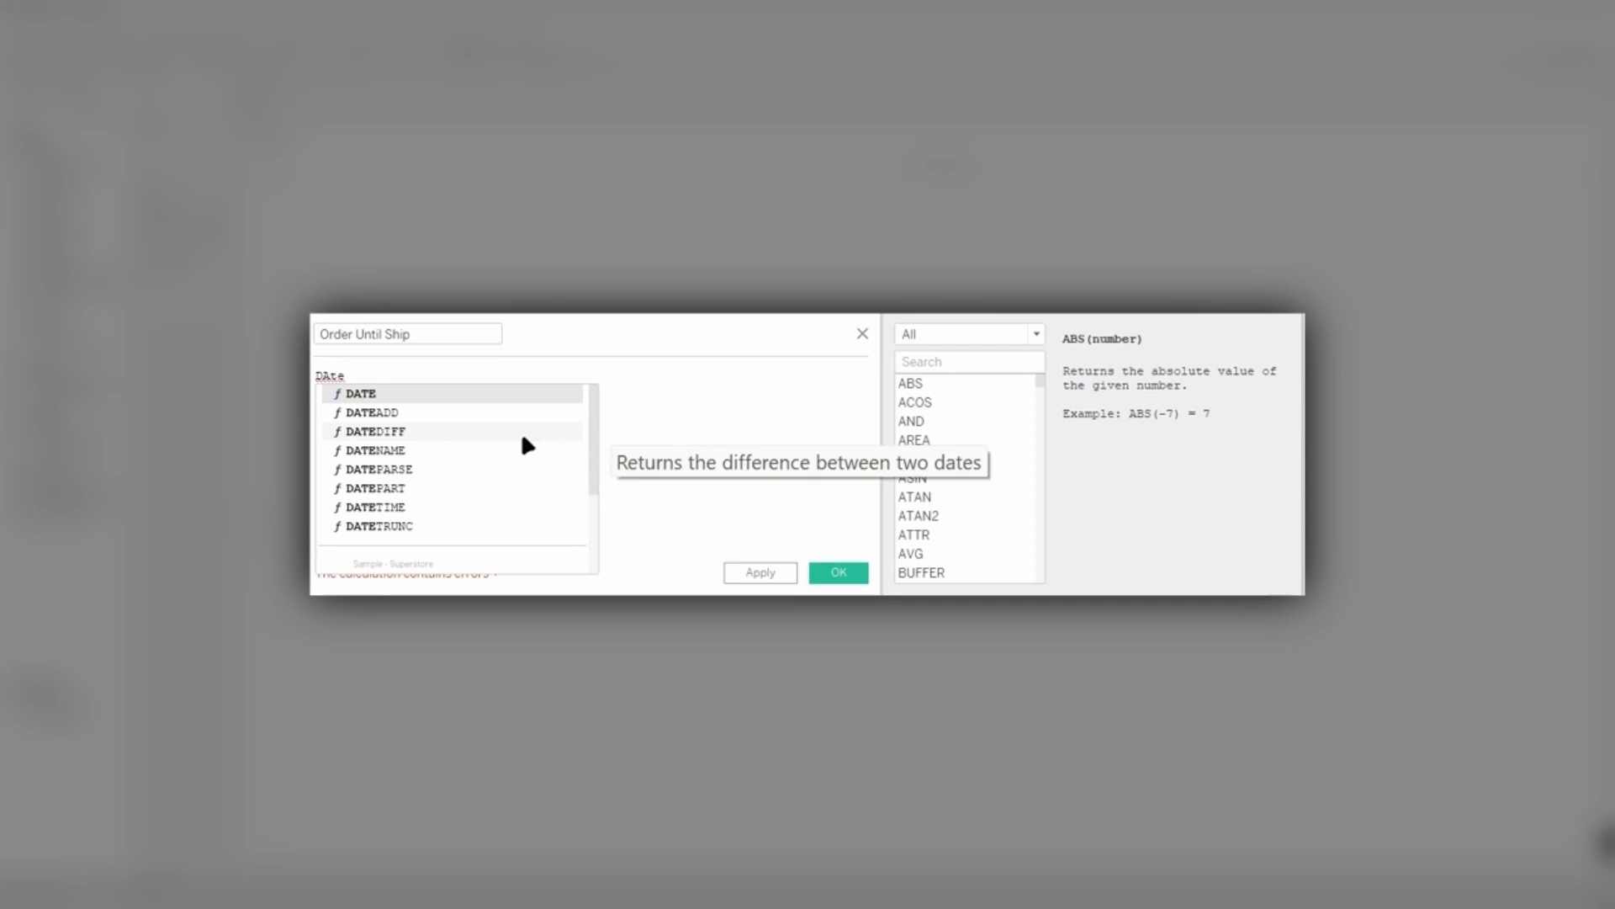
pyautogui.doubleClick(523, 432)
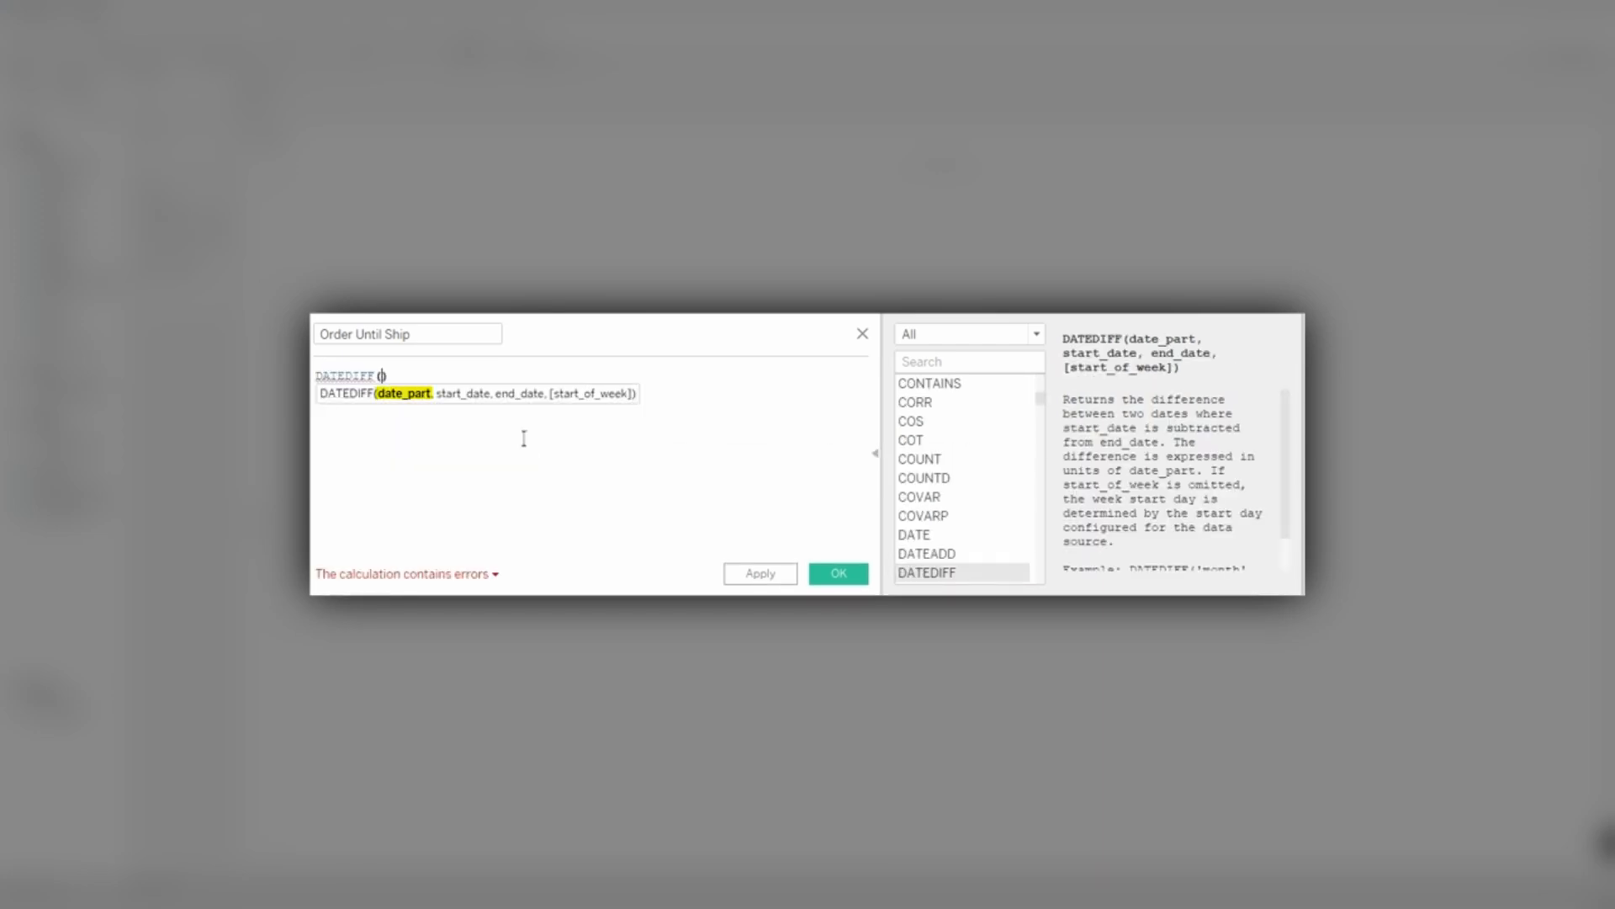
pyautogui.write("''")
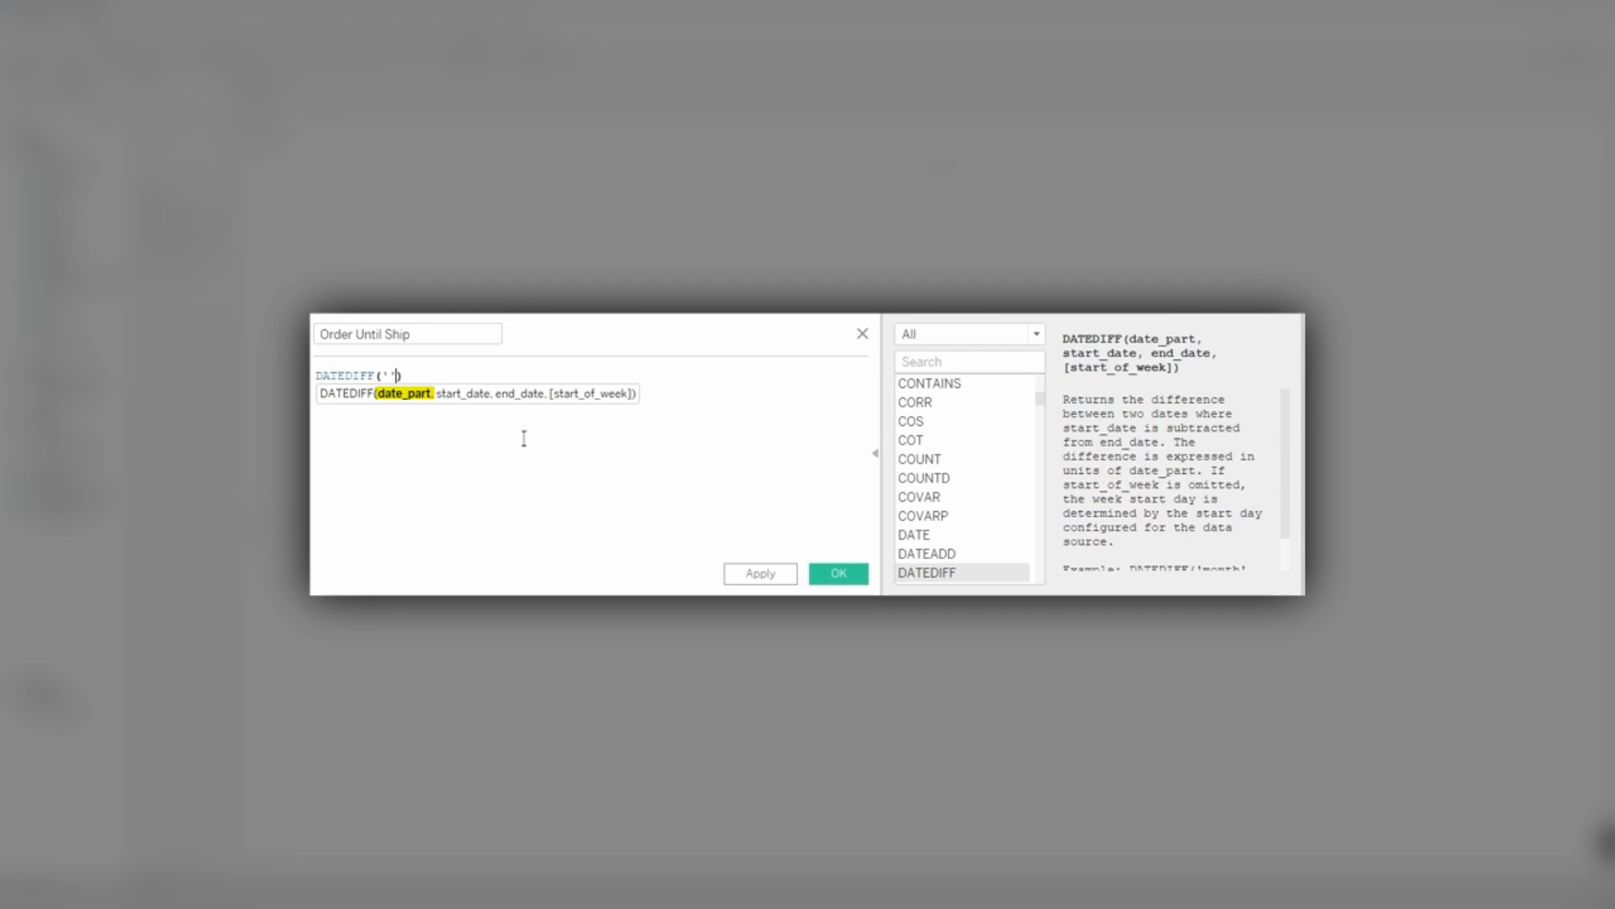
pyautogui.press('Left')
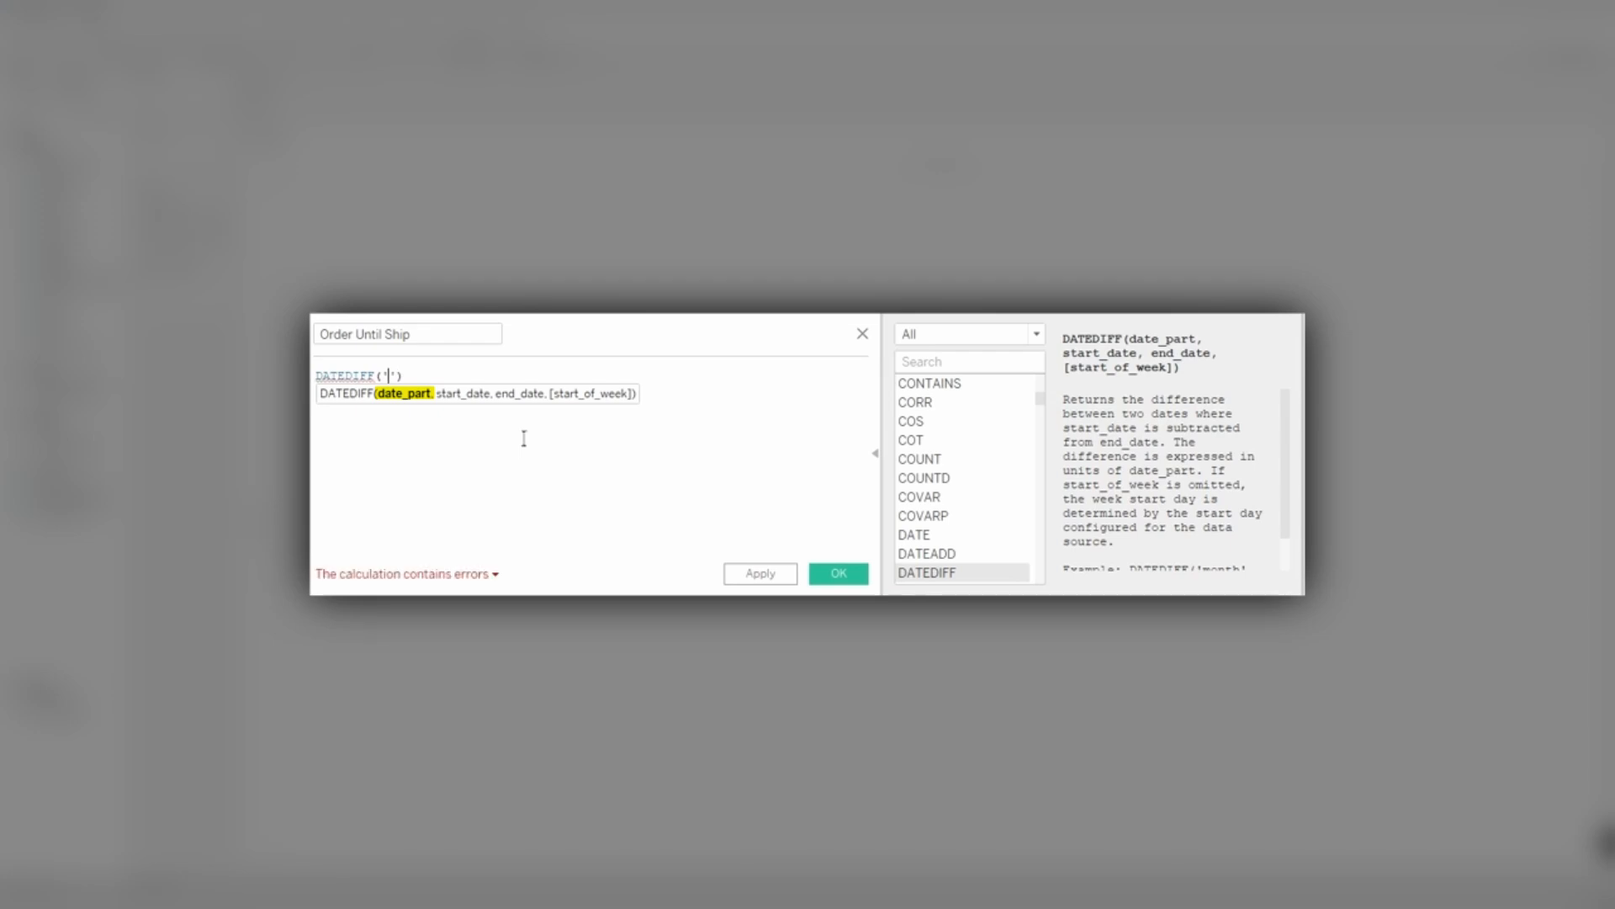
pyautogui.write('day')
pyautogui.write("',")
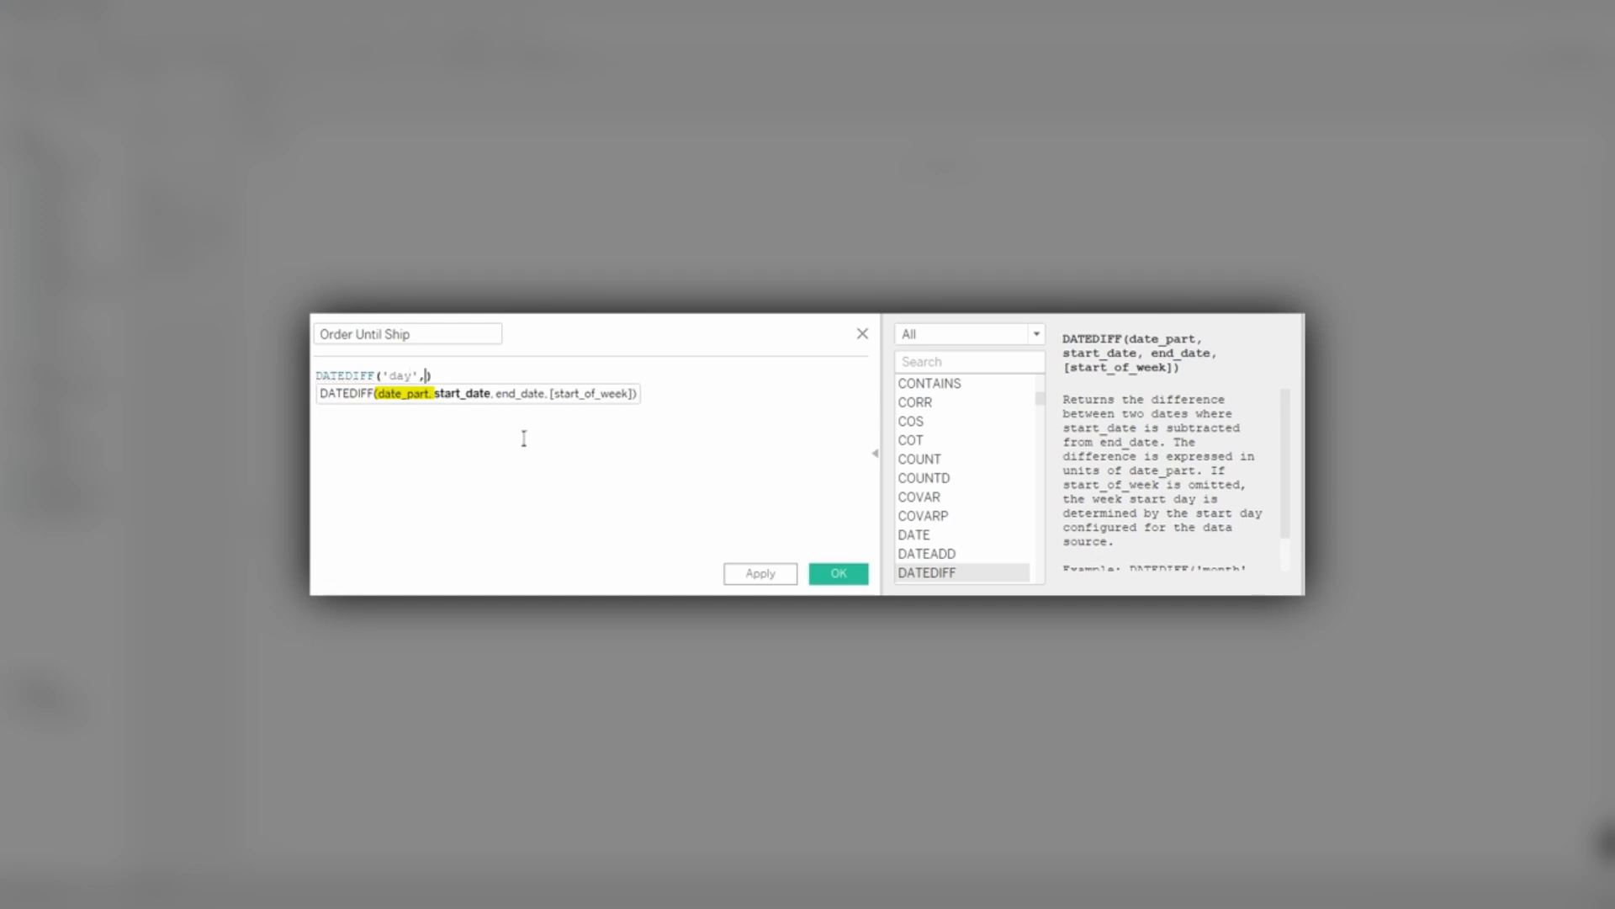
# Insert [Order Date] as the start date of the DATEDIFF formula.
pyautogui.press('BackSpace')
pyautogui.write('o')
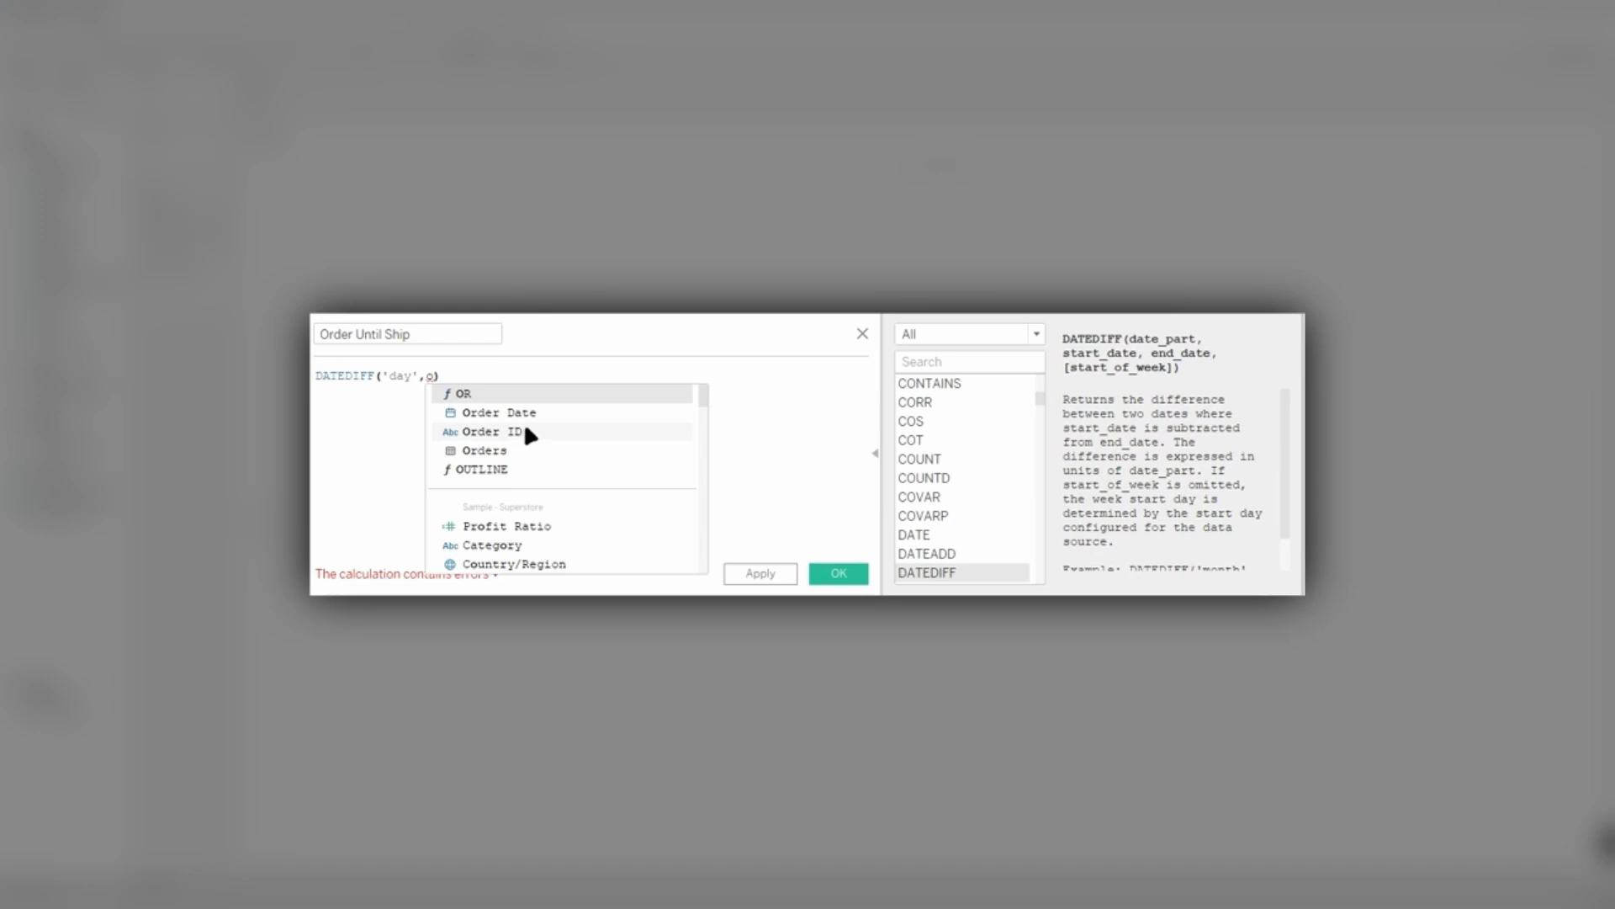
pyautogui.click(527, 413)
pyautogui.write(', ')
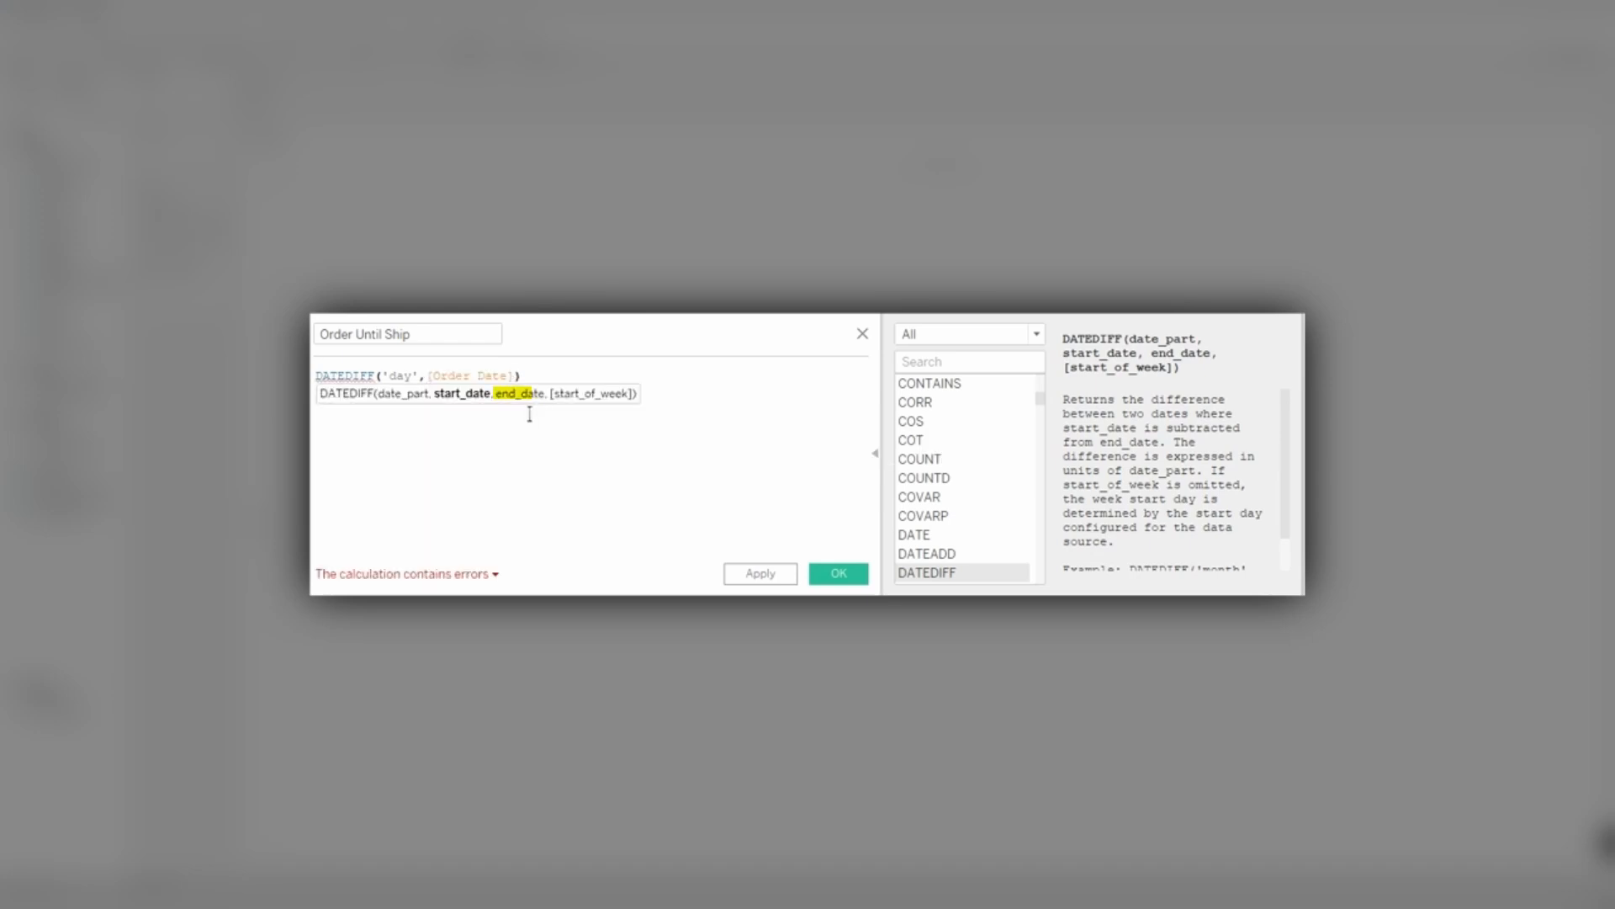
pyautogui.write('s')
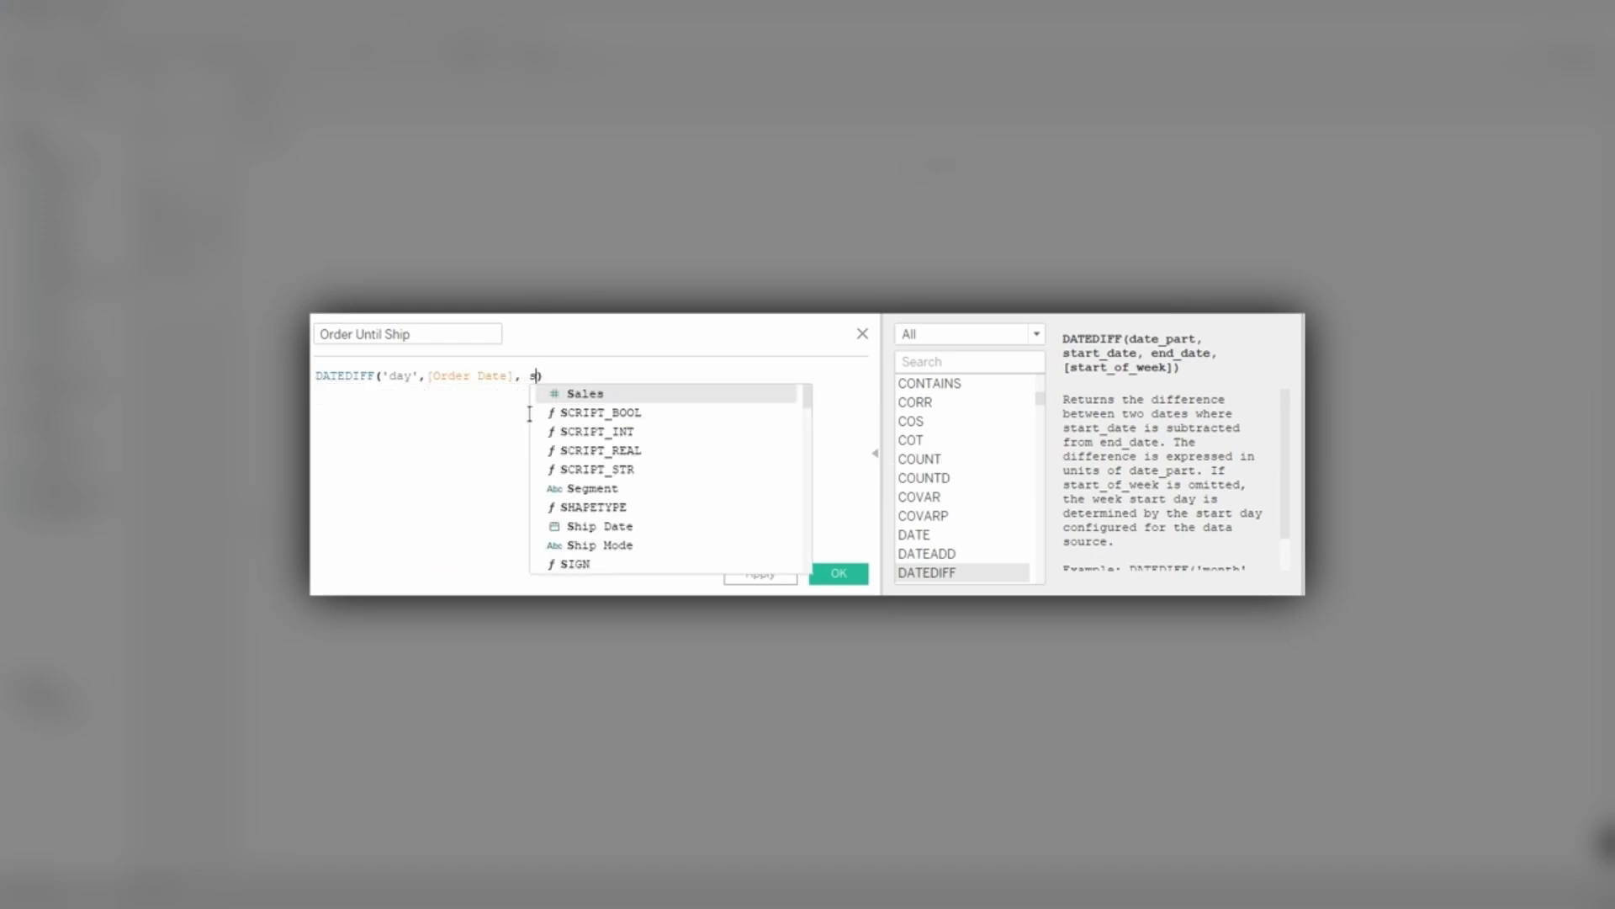
pyautogui.write('hip')
pyautogui.press('Return')
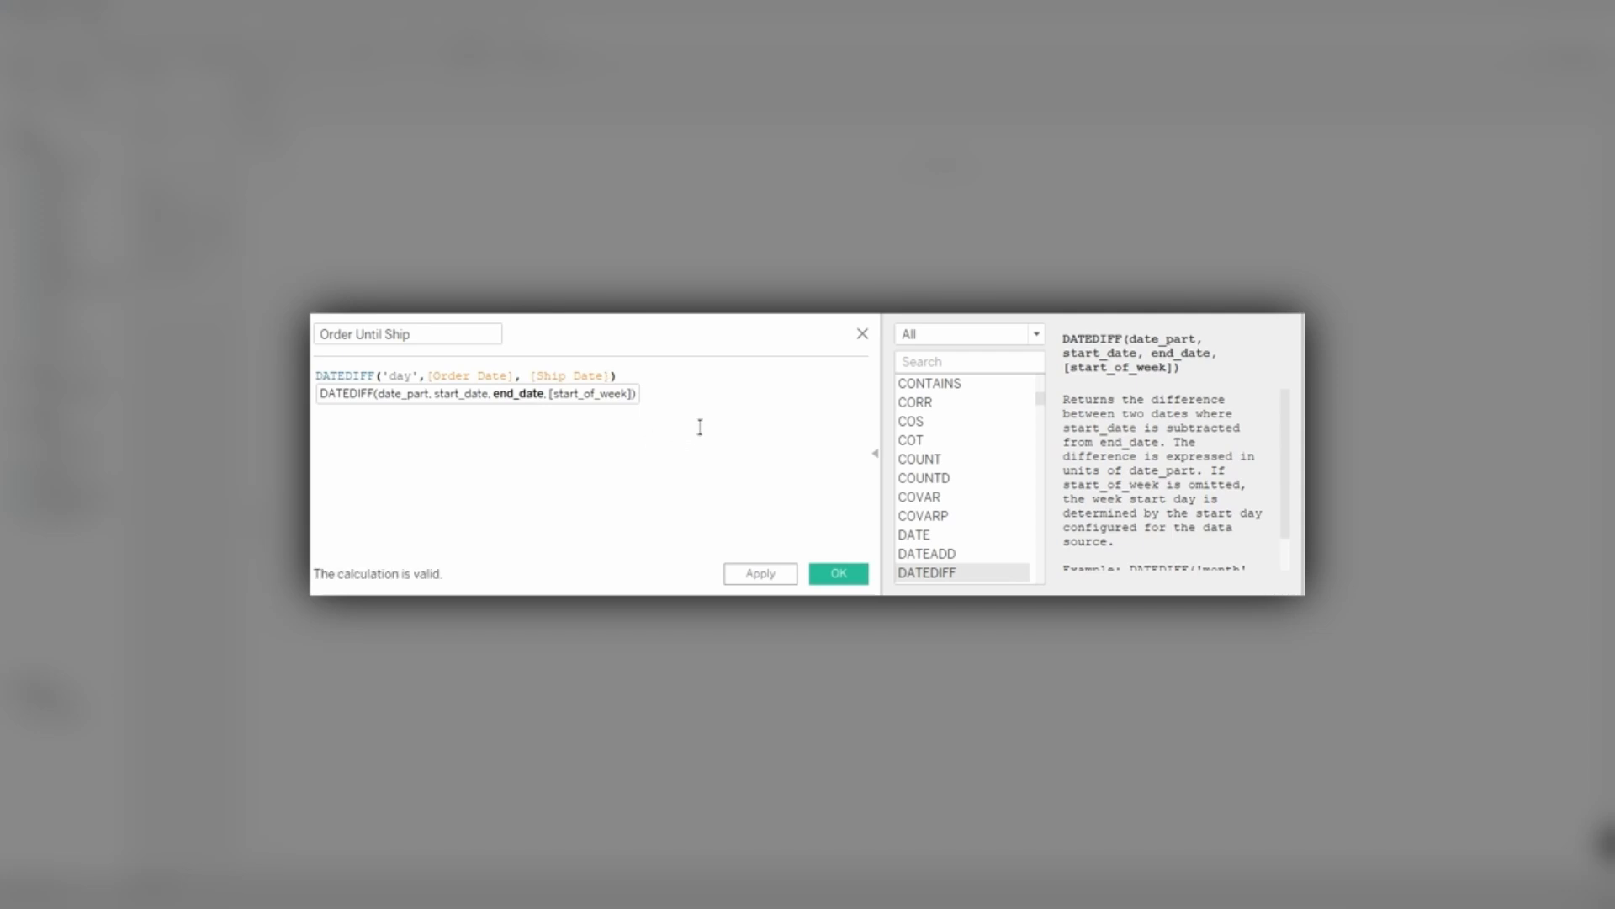
pyautogui.press('BackSpace')
pyautogui.press('BackSpace')
pyautogui.press('BackSpace')
pyautogui.press('BackSpace')
pyautogui.press('BackSpace')
pyautogui.press('BackSpace')
pyautogui.press('BackSpace')
pyautogui.press('BackSpace')
pyautogui.press('BackSpace')
pyautogui.press('BackSpace')
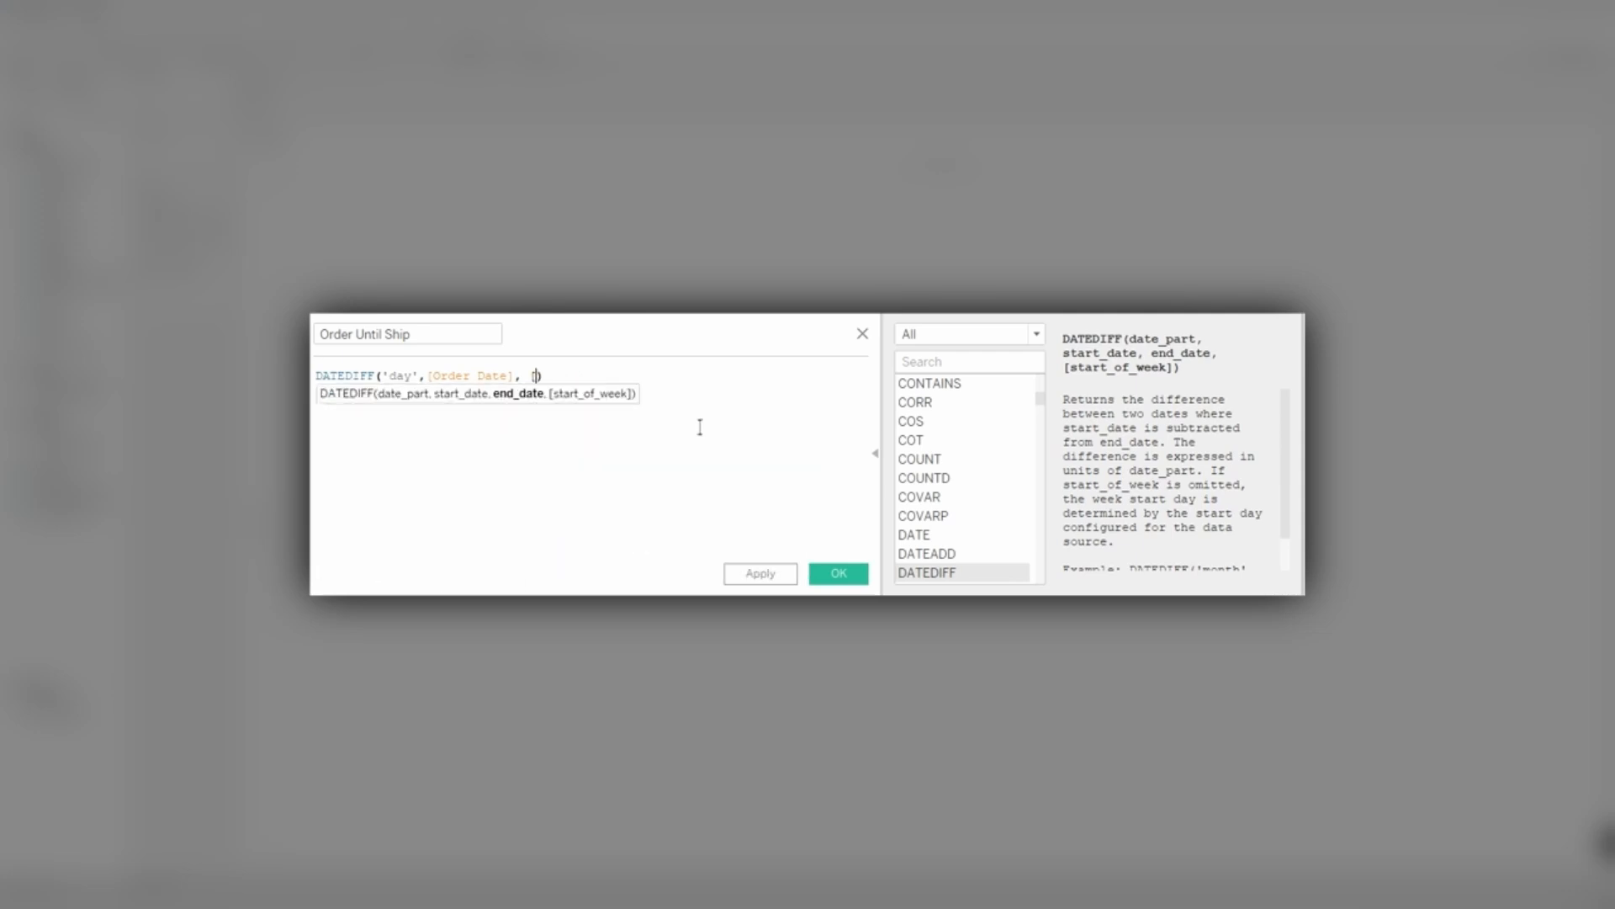
pyautogui.press('BackSpace')
# Insert [Ship Date] as the end date of the DATEDIFF formula and save the calculated field.
pyautogui.write('S')
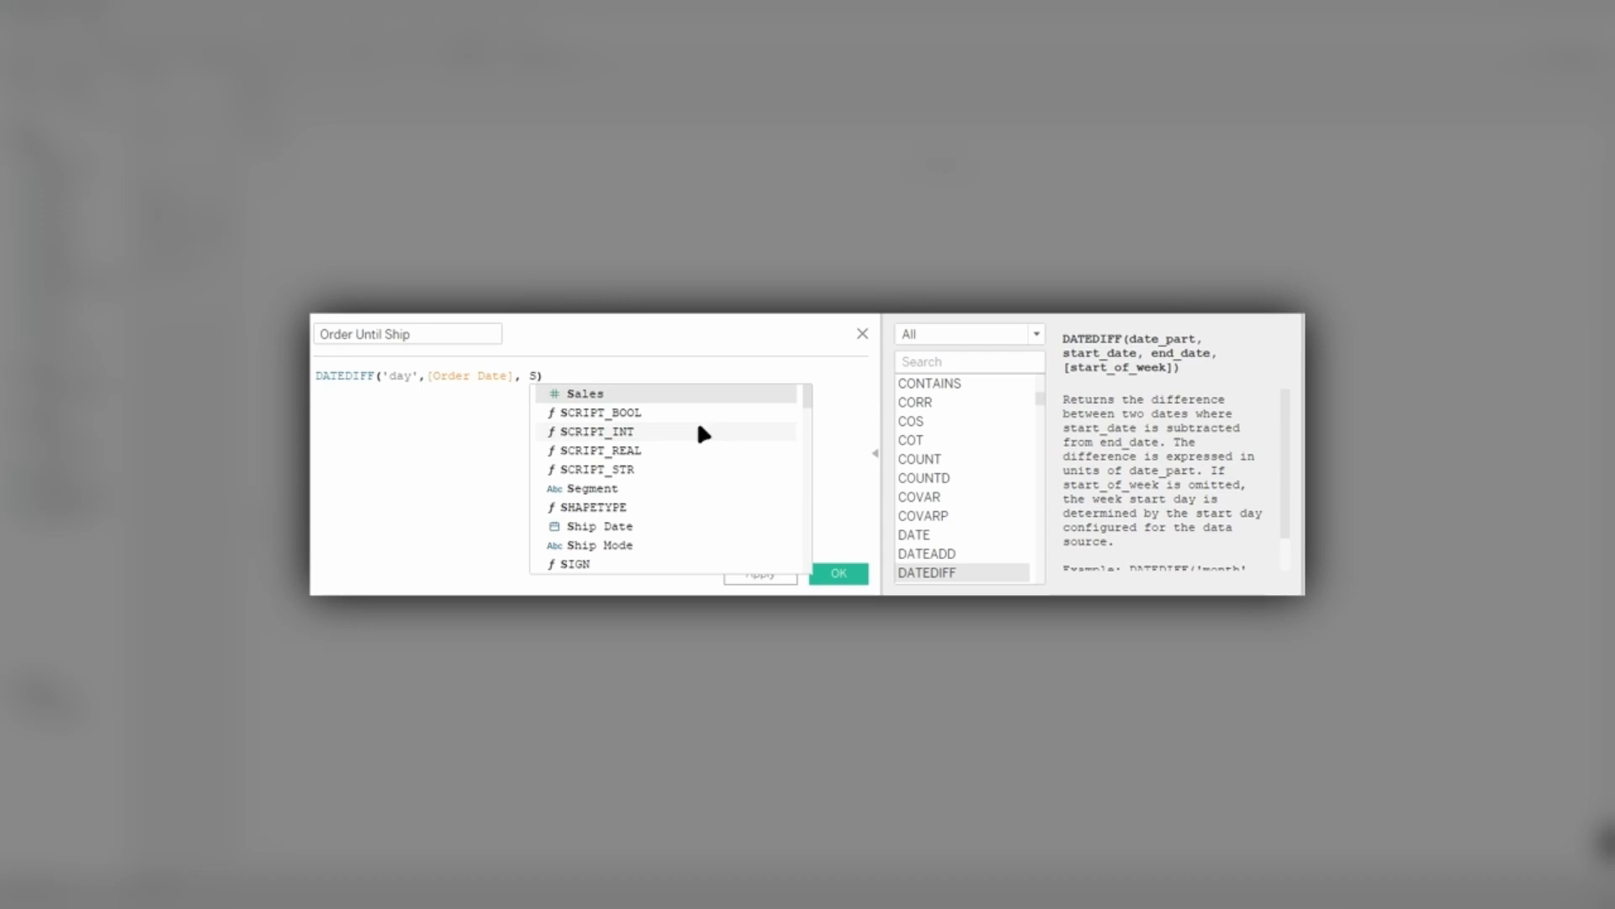
pyautogui.write('hi')
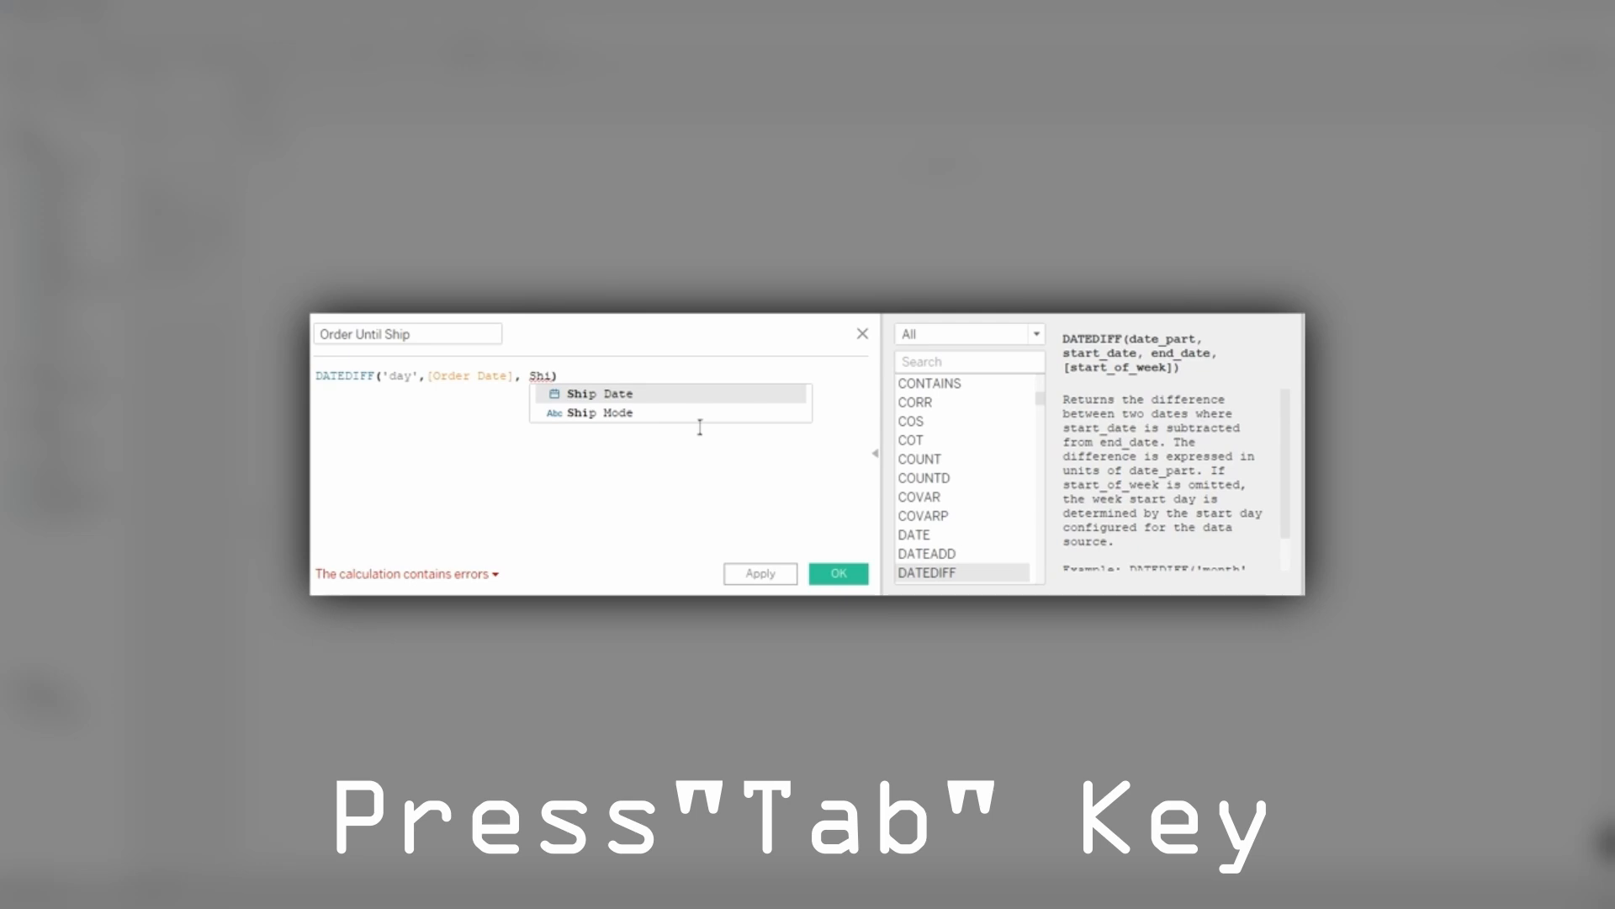
pyautogui.press('Tab')
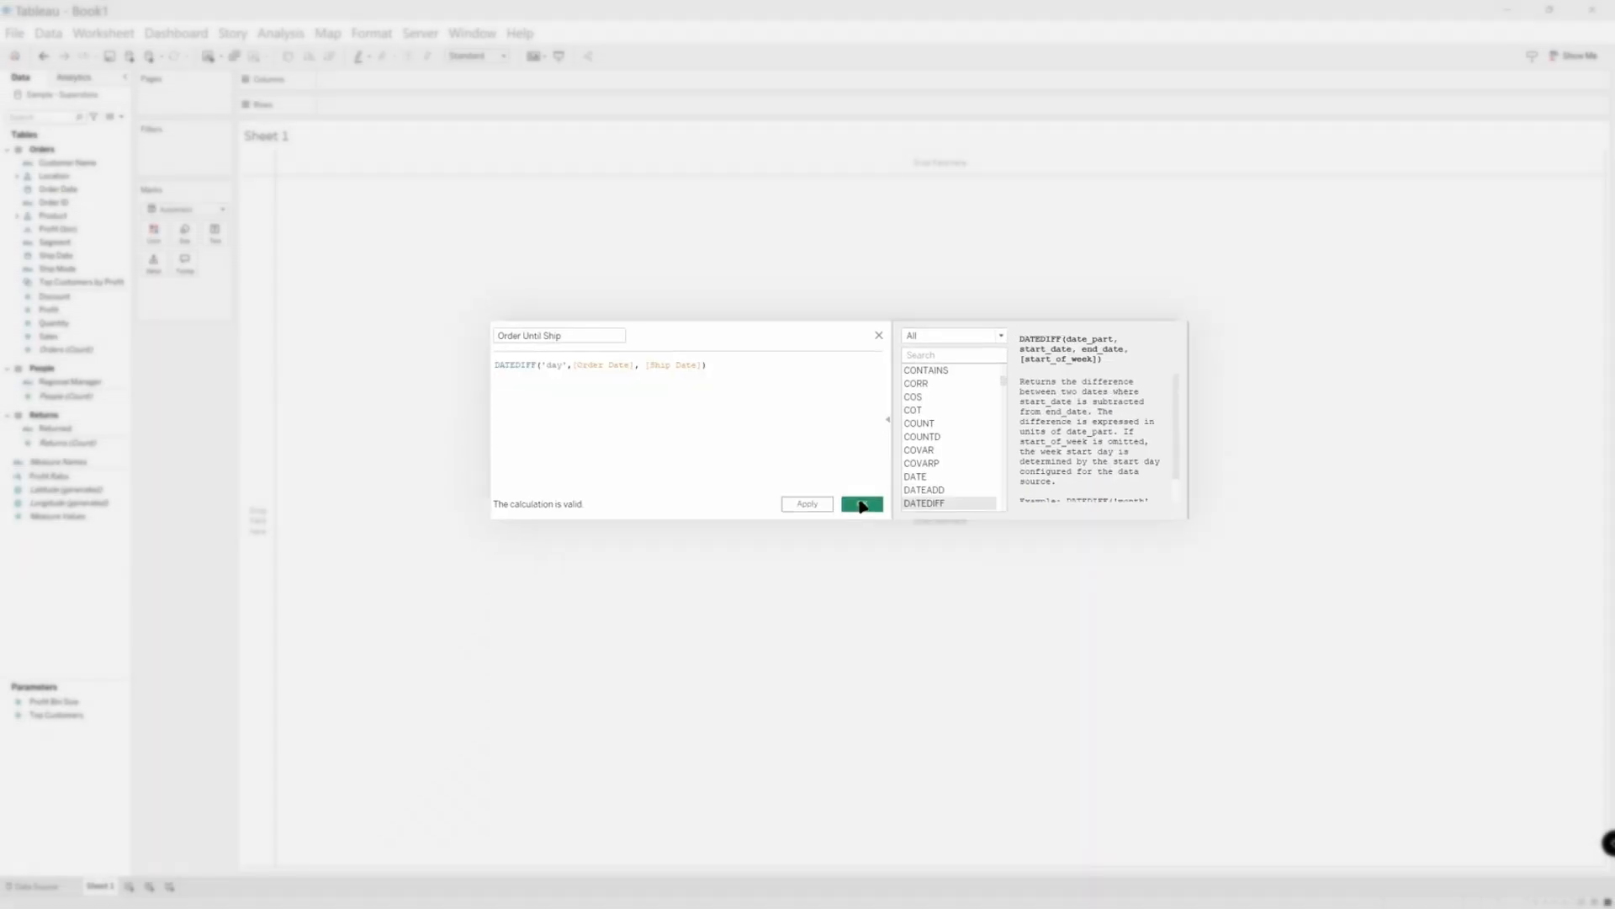
pyautogui.click(839, 573)
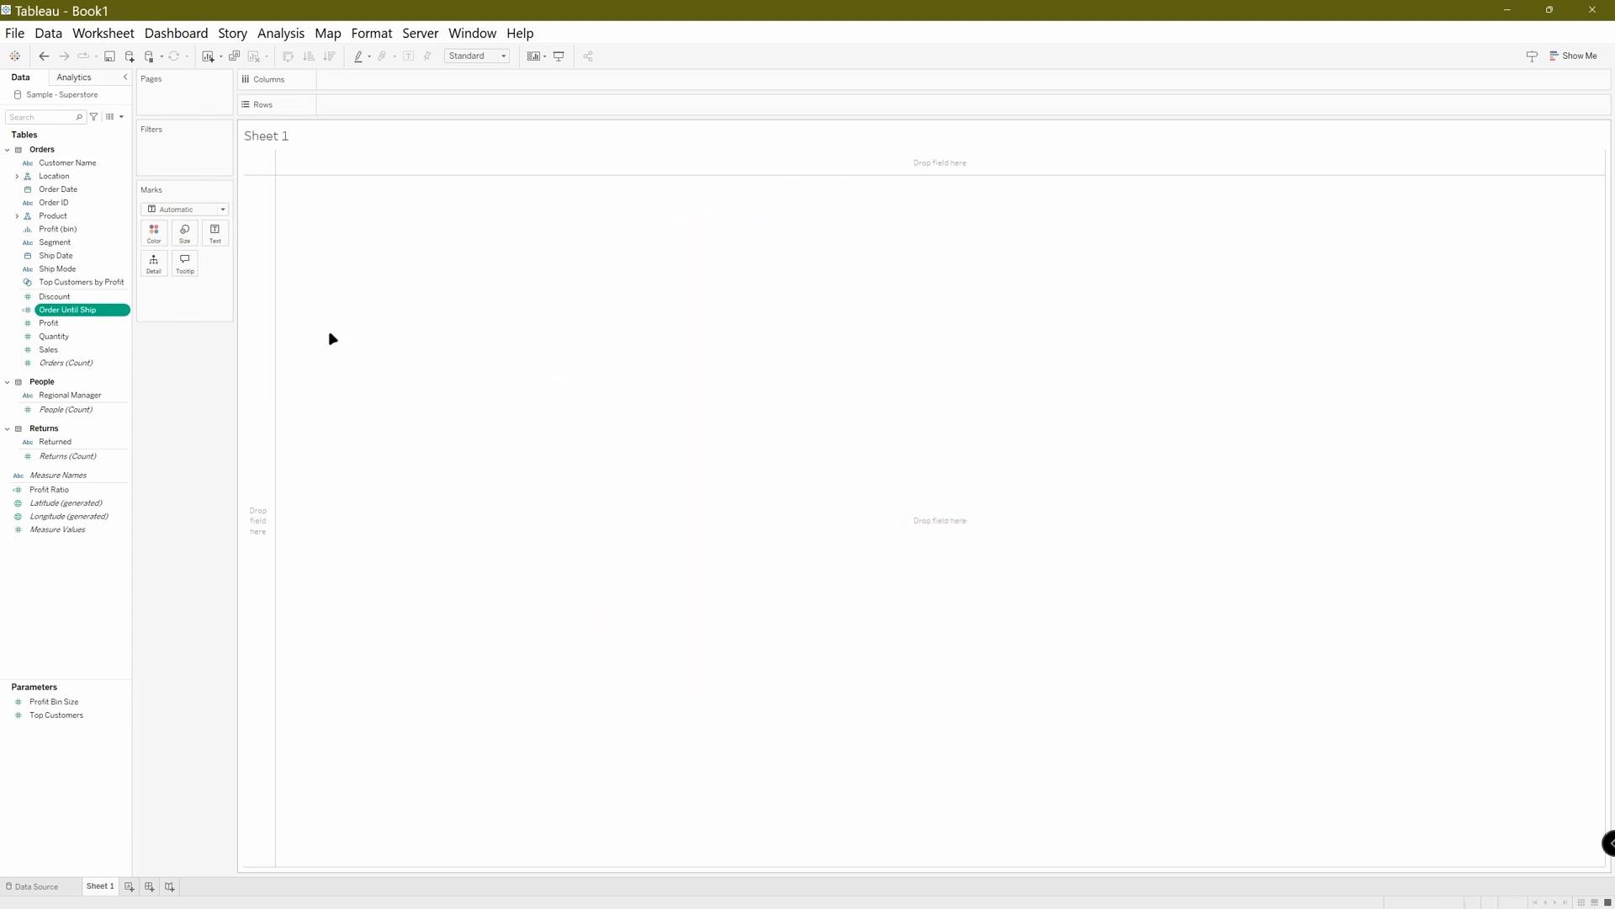
# Create another calculated field named "Estimated Ship Date".
pyautogui.click(123, 123)
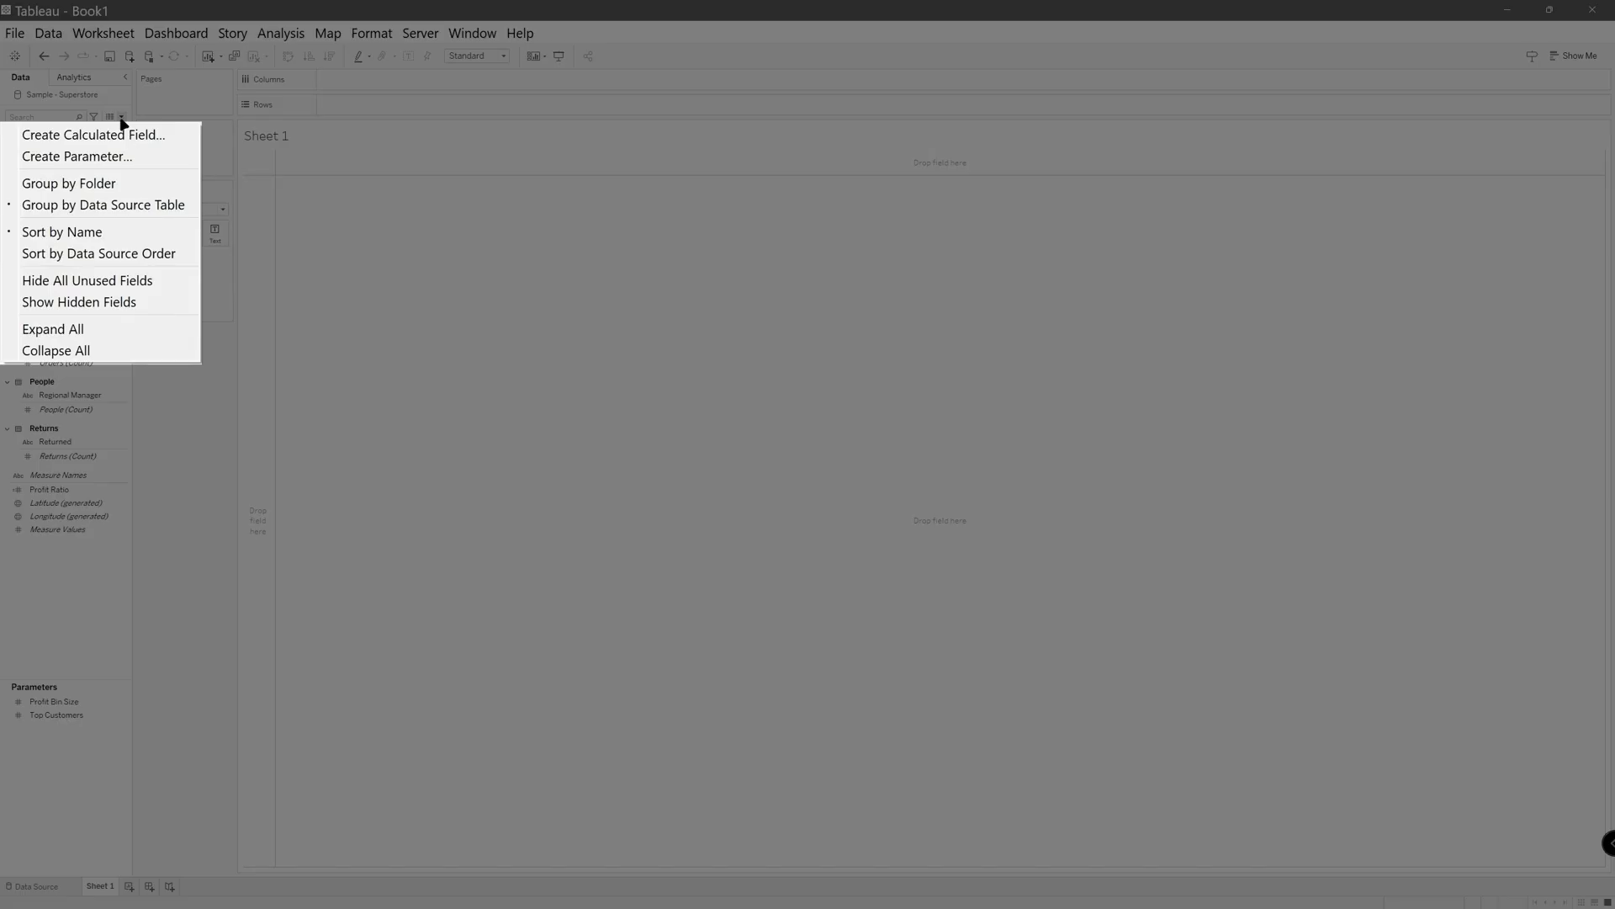
pyautogui.click(124, 140)
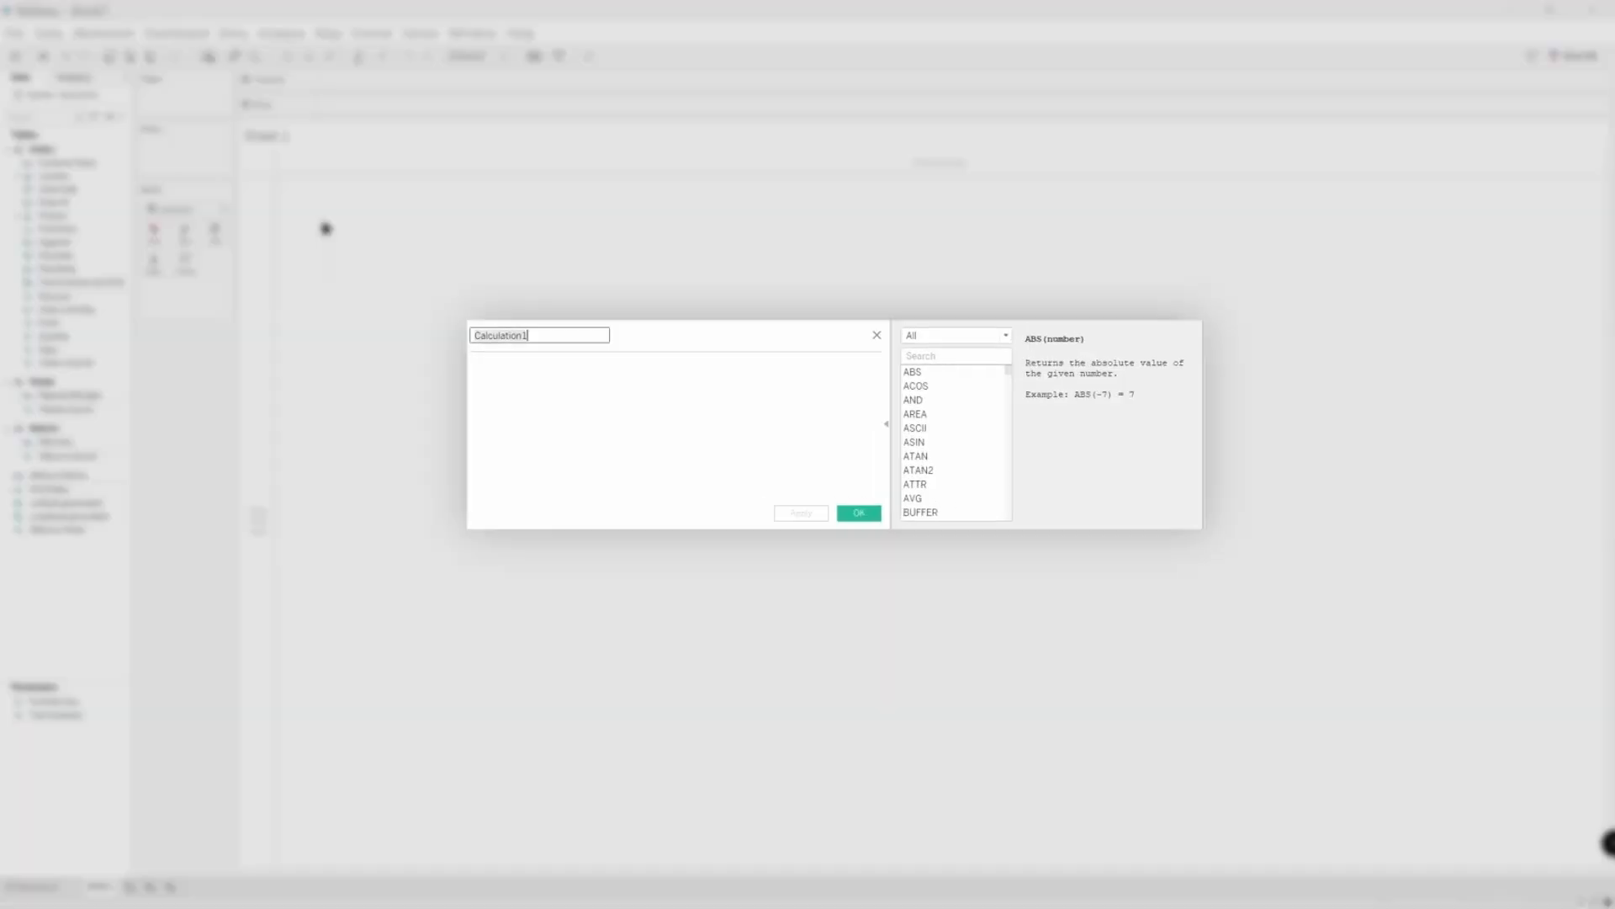
pyautogui.hotkey('ctrl', 'a')
pyautogui.press('BackSpace')
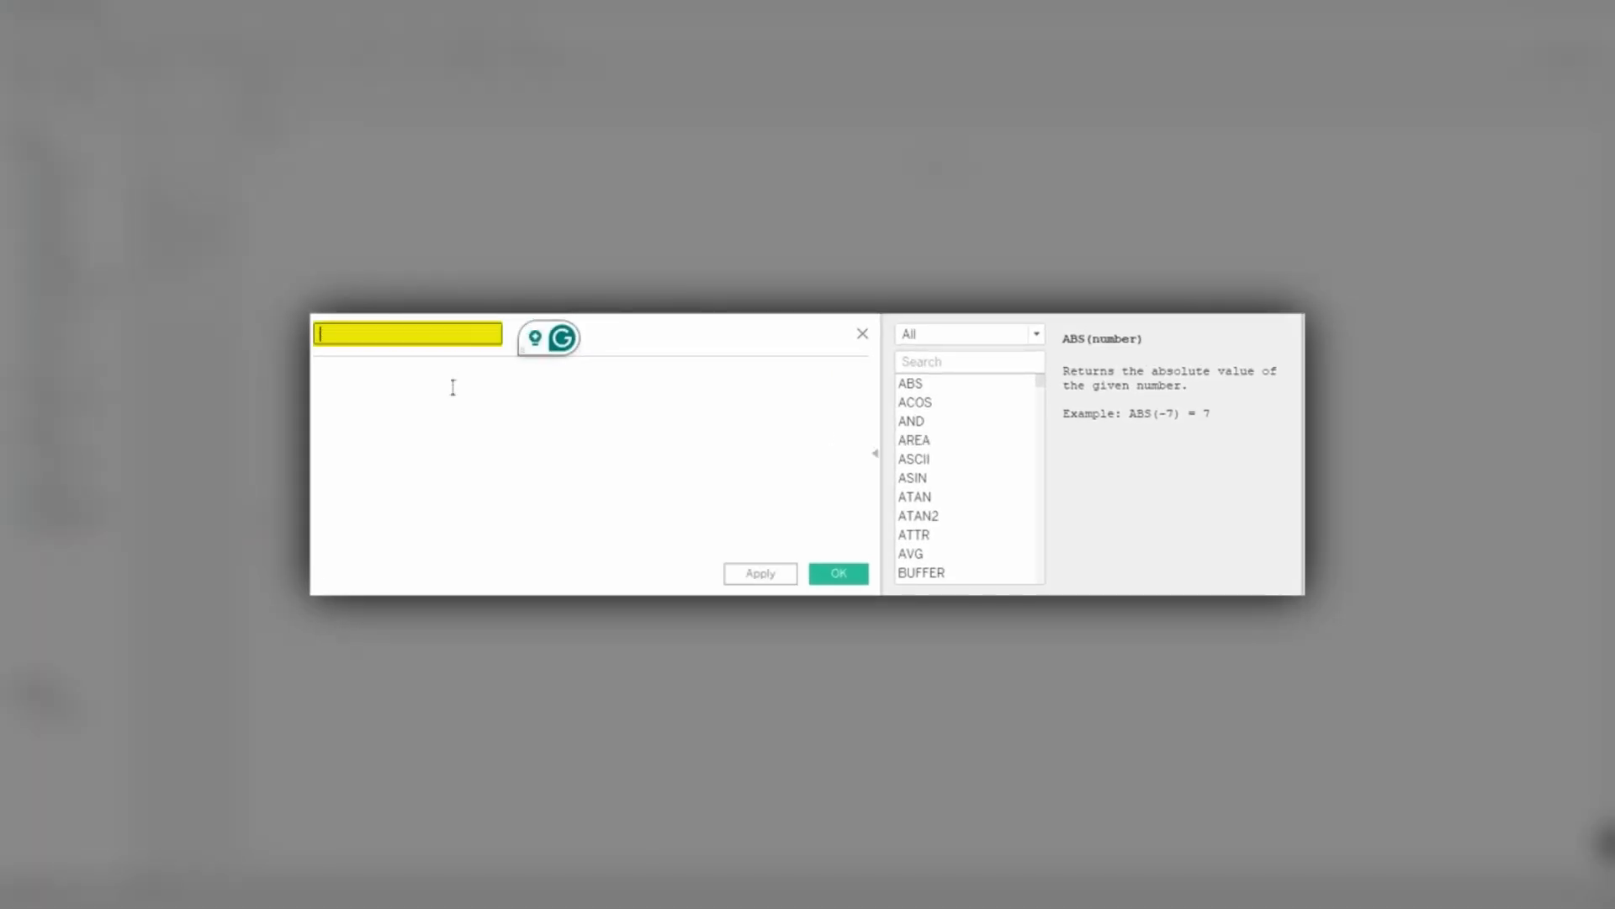
pyautogui.write('Estimated Shipr')
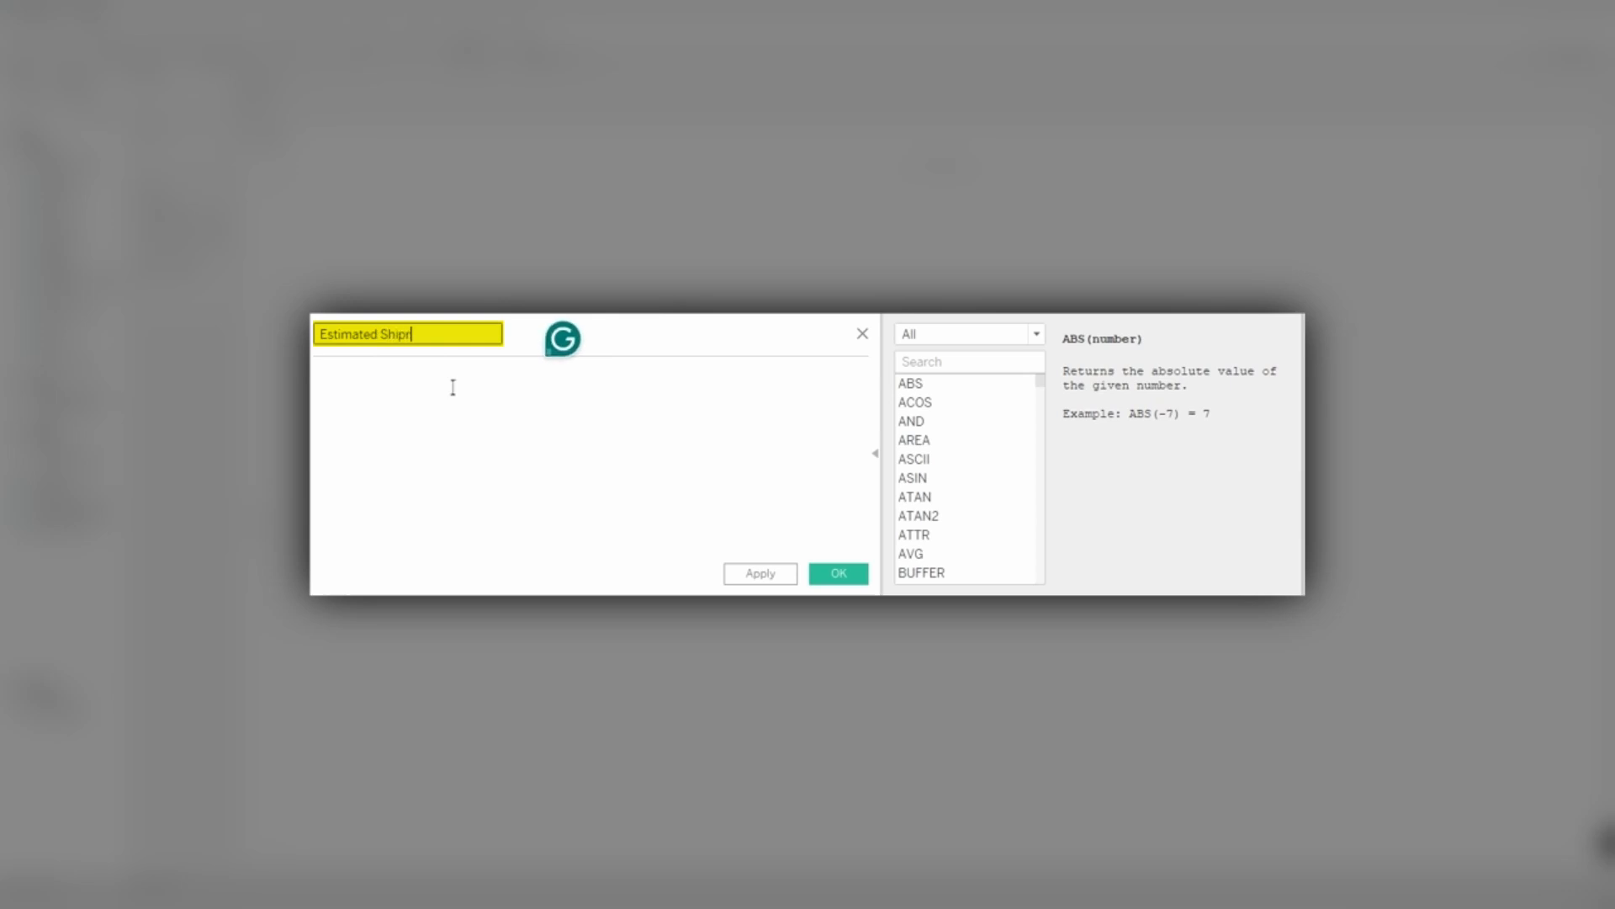
pyautogui.press('BackSpace')
pyautogui.write('Date')
# Start the formula with the DATEADD function, using 'day' as the date part and 14 as the interval.
pyautogui.click(443, 396)
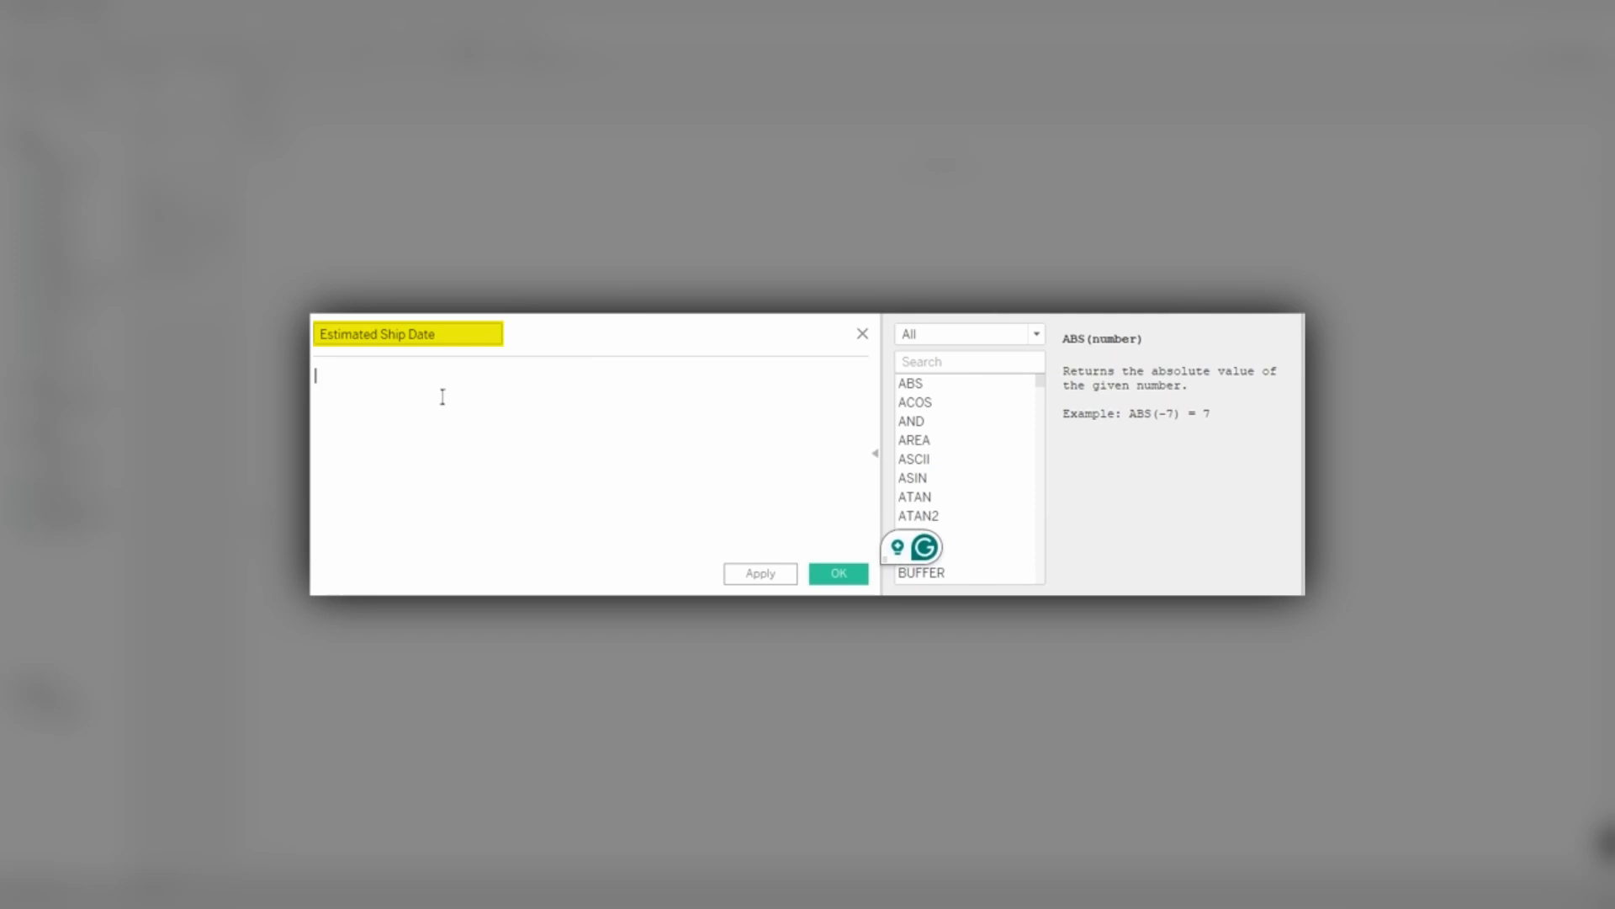
pyautogui.write('DA')
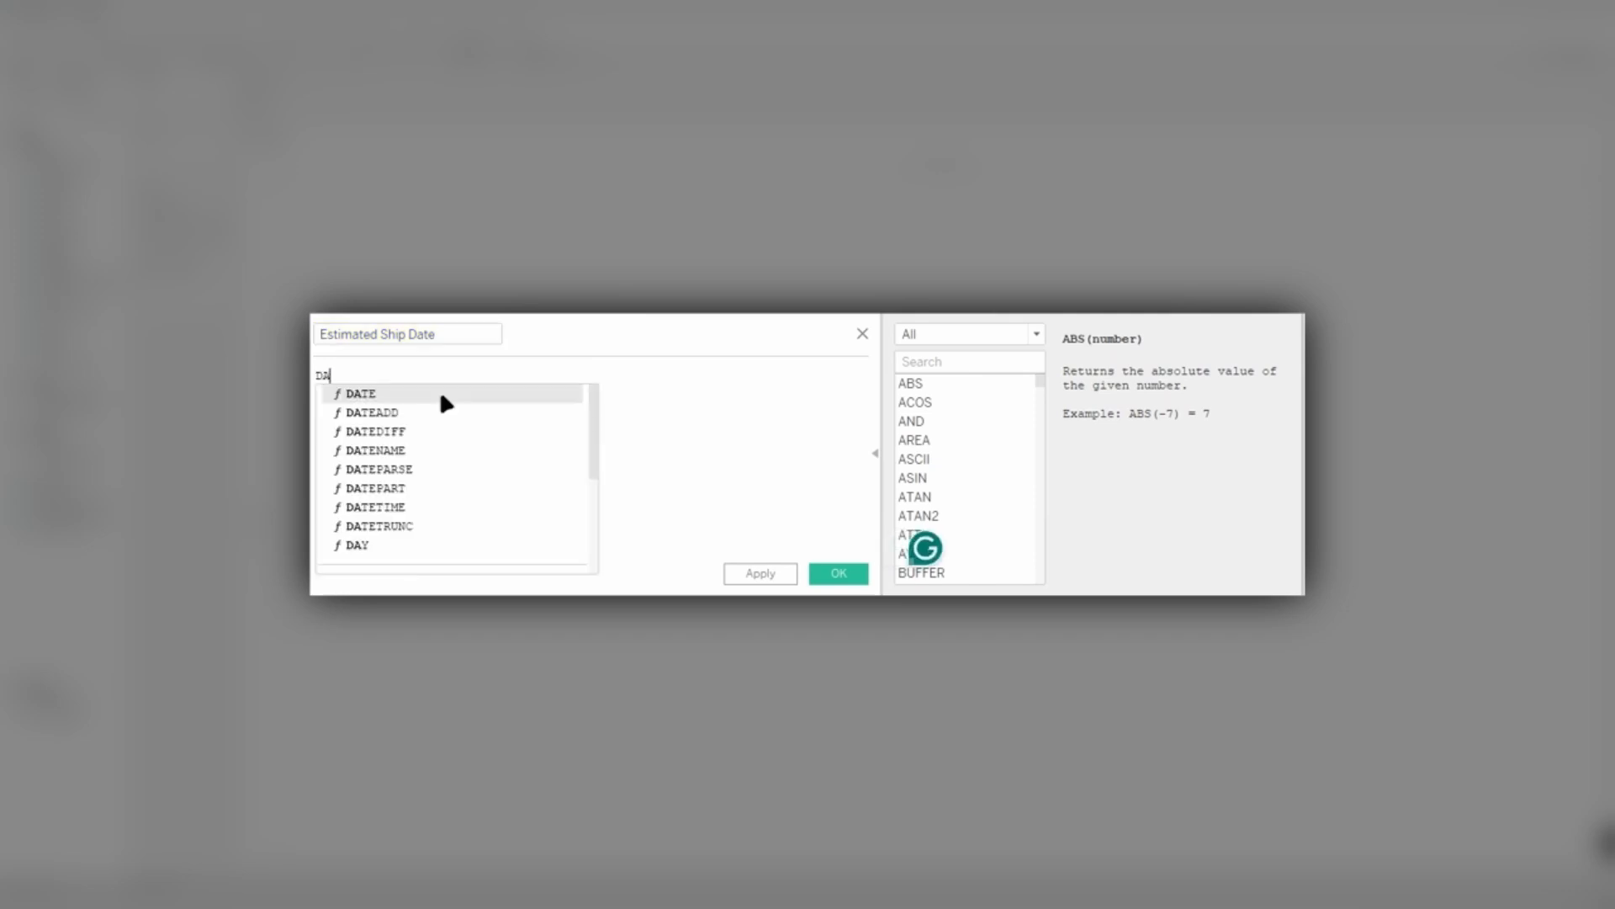
pyautogui.press('Down')
pyautogui.press('Return')
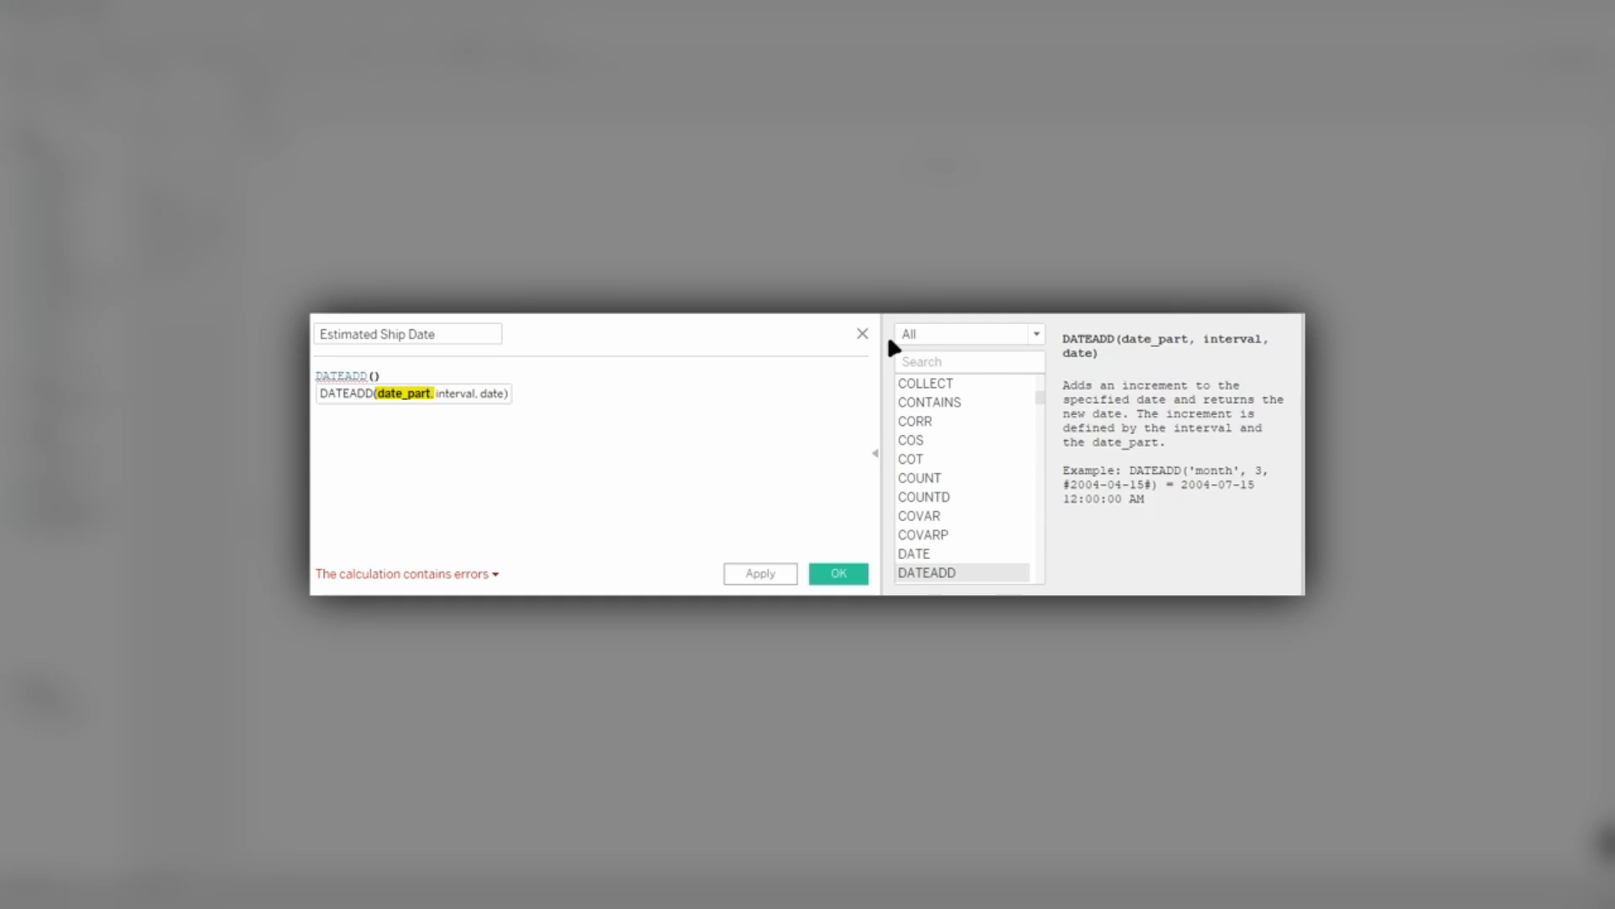
pyautogui.write("''")
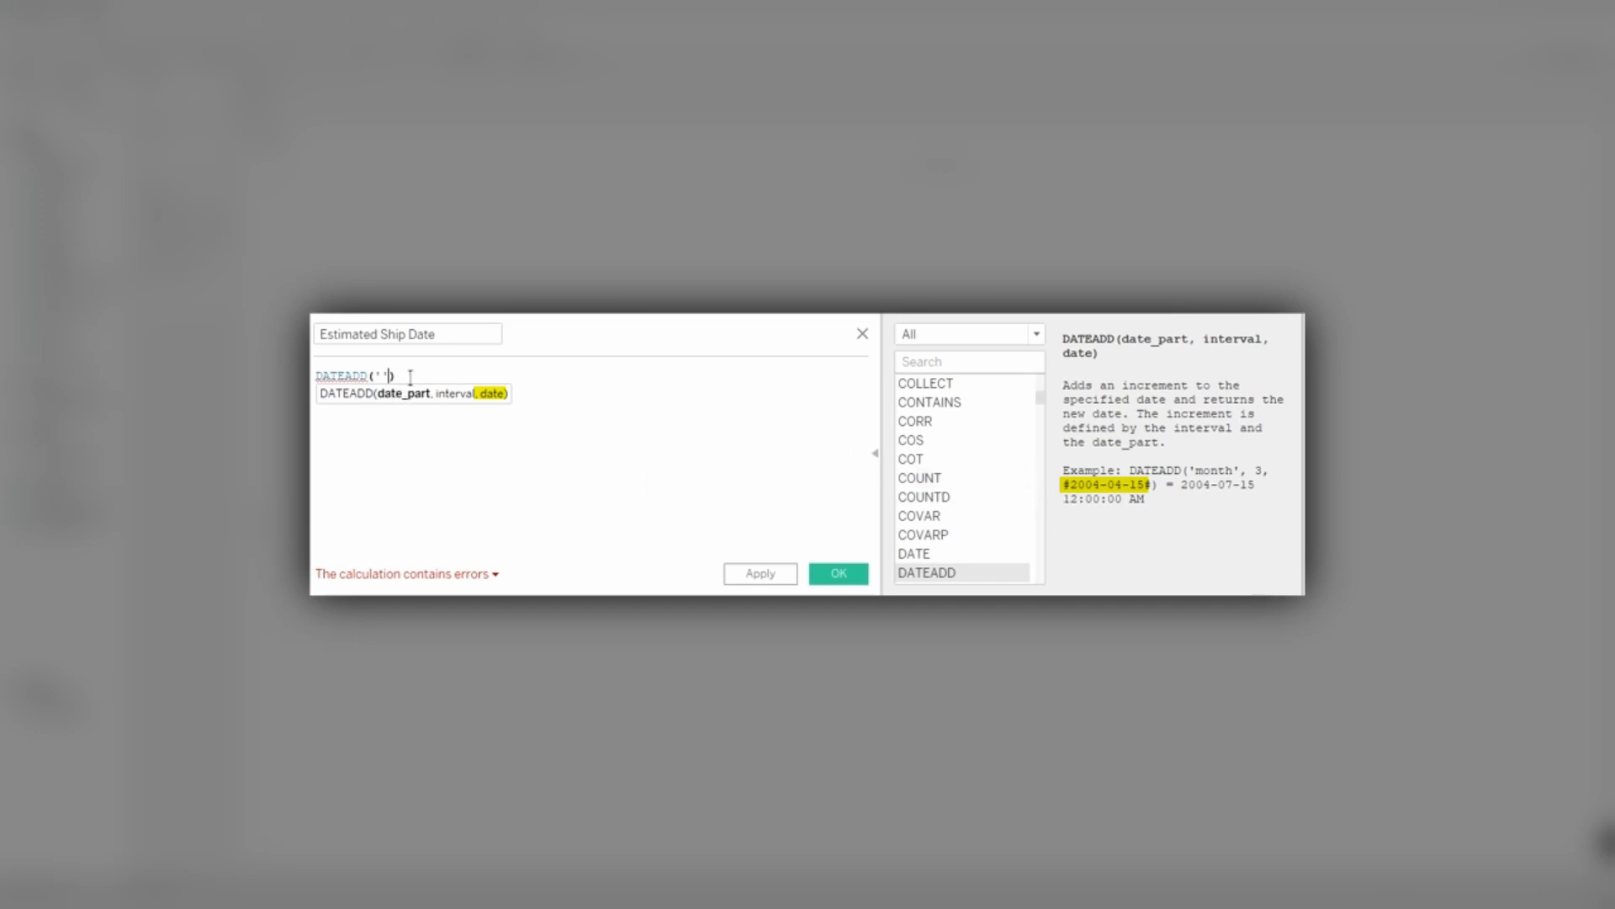
pyautogui.press('Left')
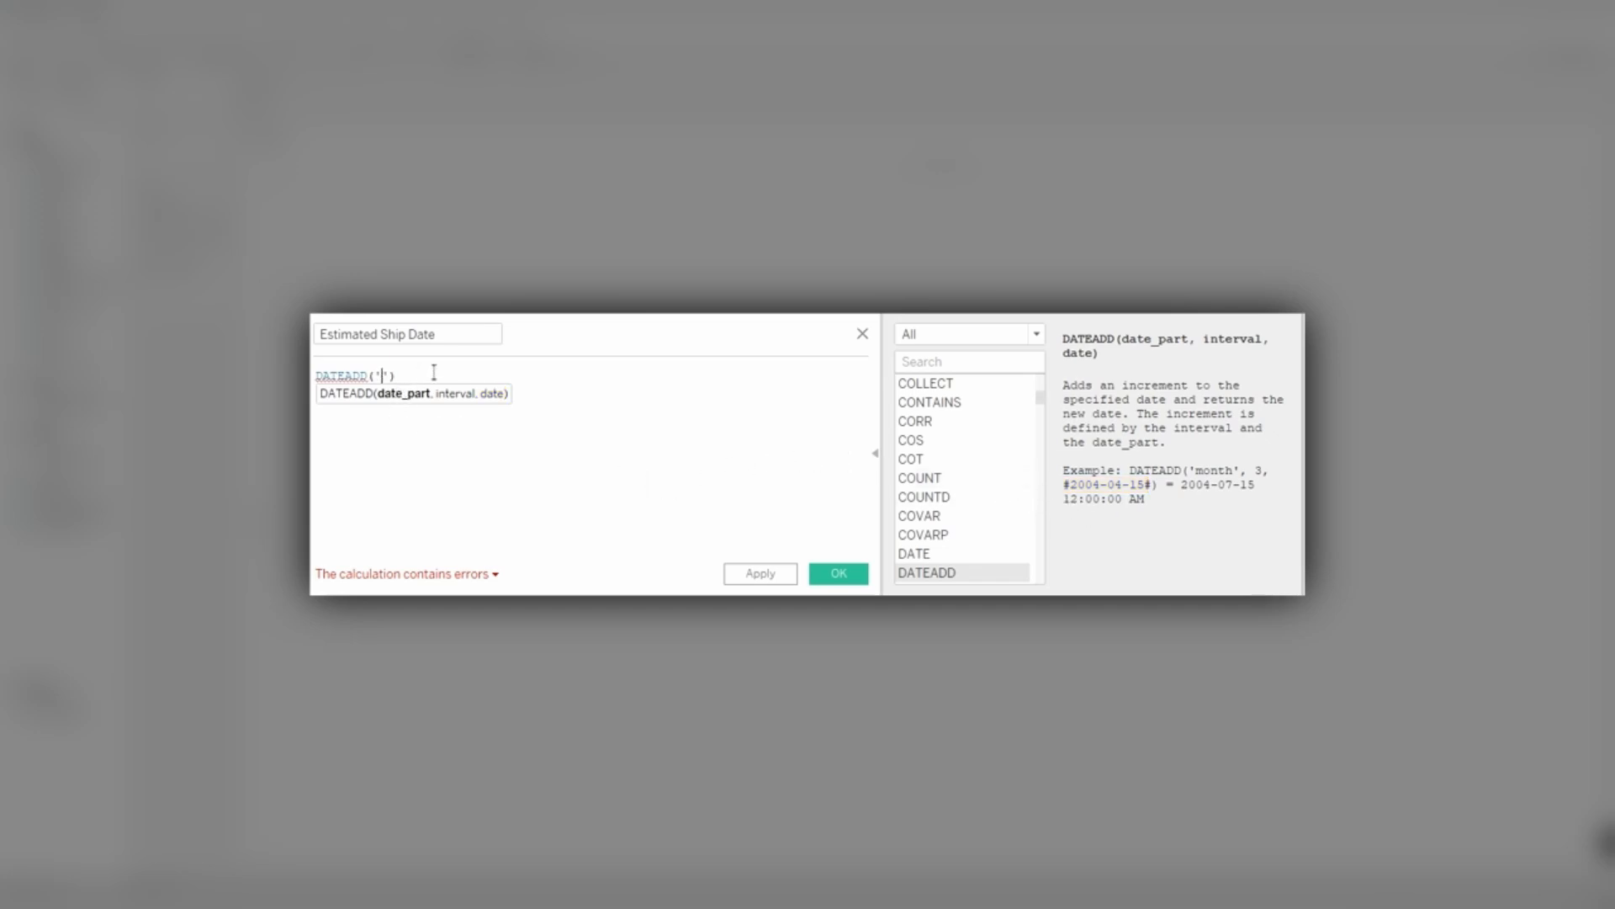
pyautogui.write('day')
pyautogui.press('Right')
pyautogui.write(', 14')
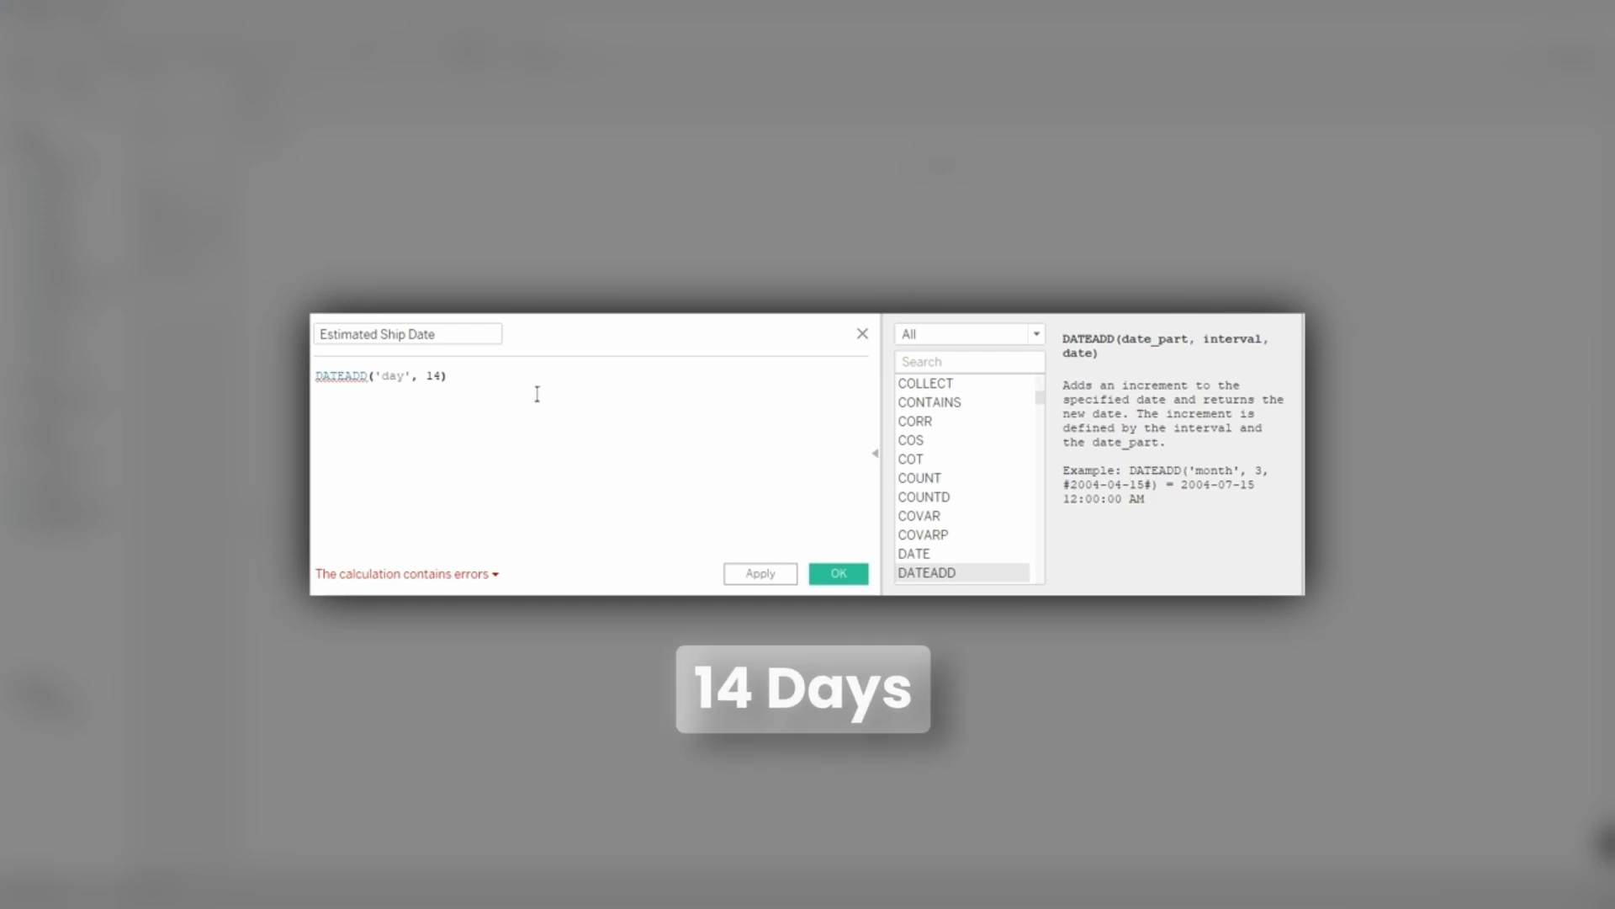
# Insert [Order Date] as the date in the DATEADD formula and save the calculated field.
pyautogui.write(', ')
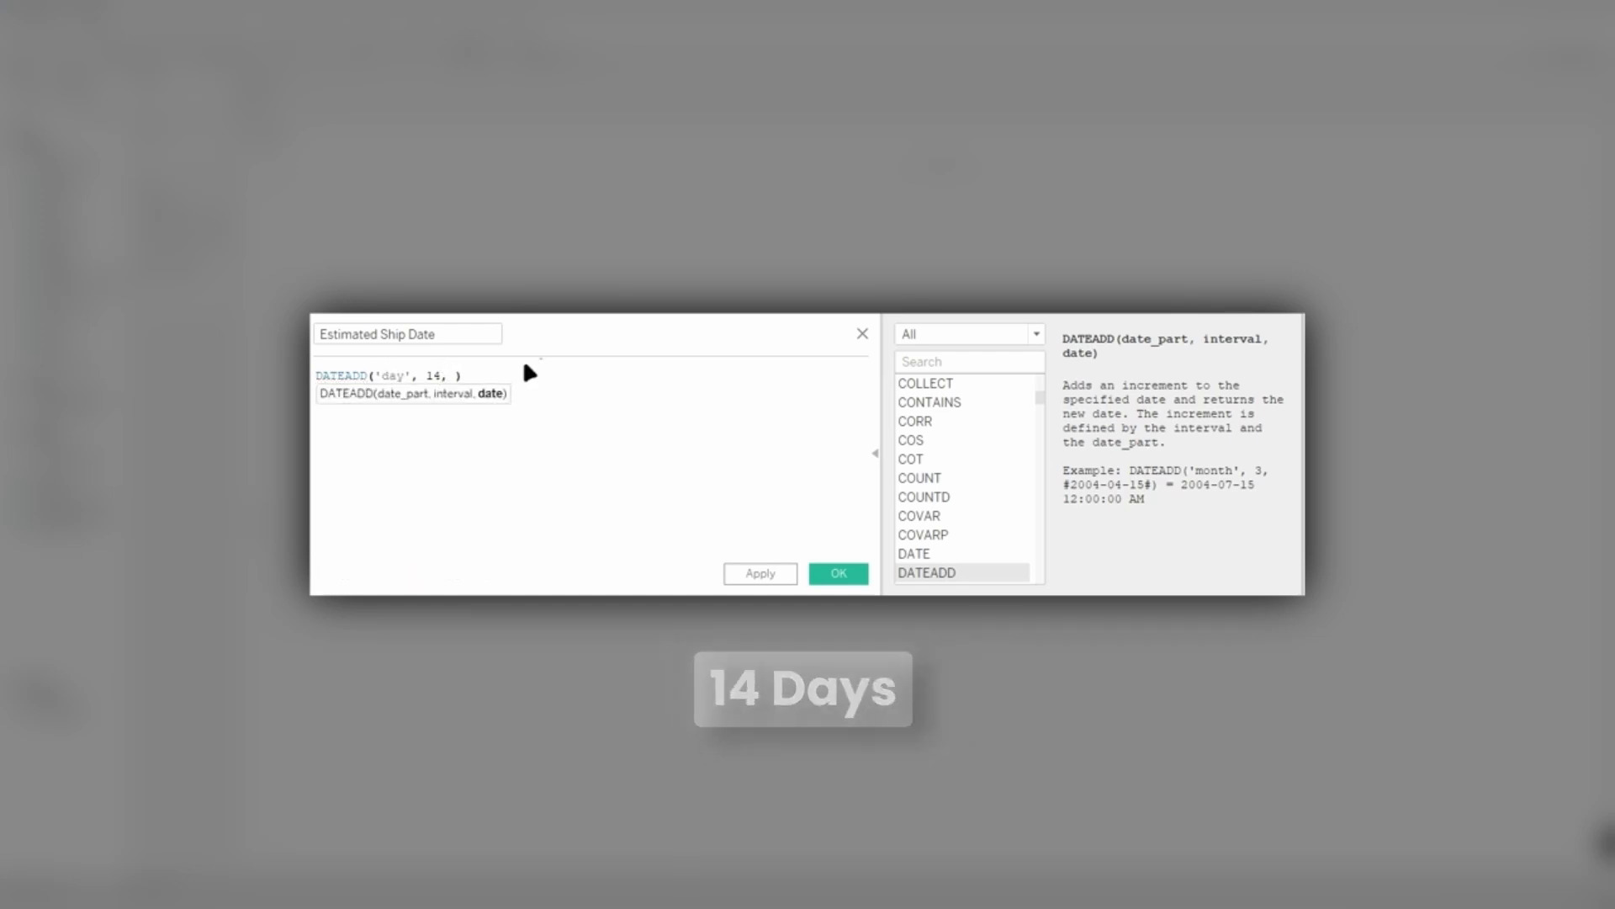
pyautogui.write('[Or')
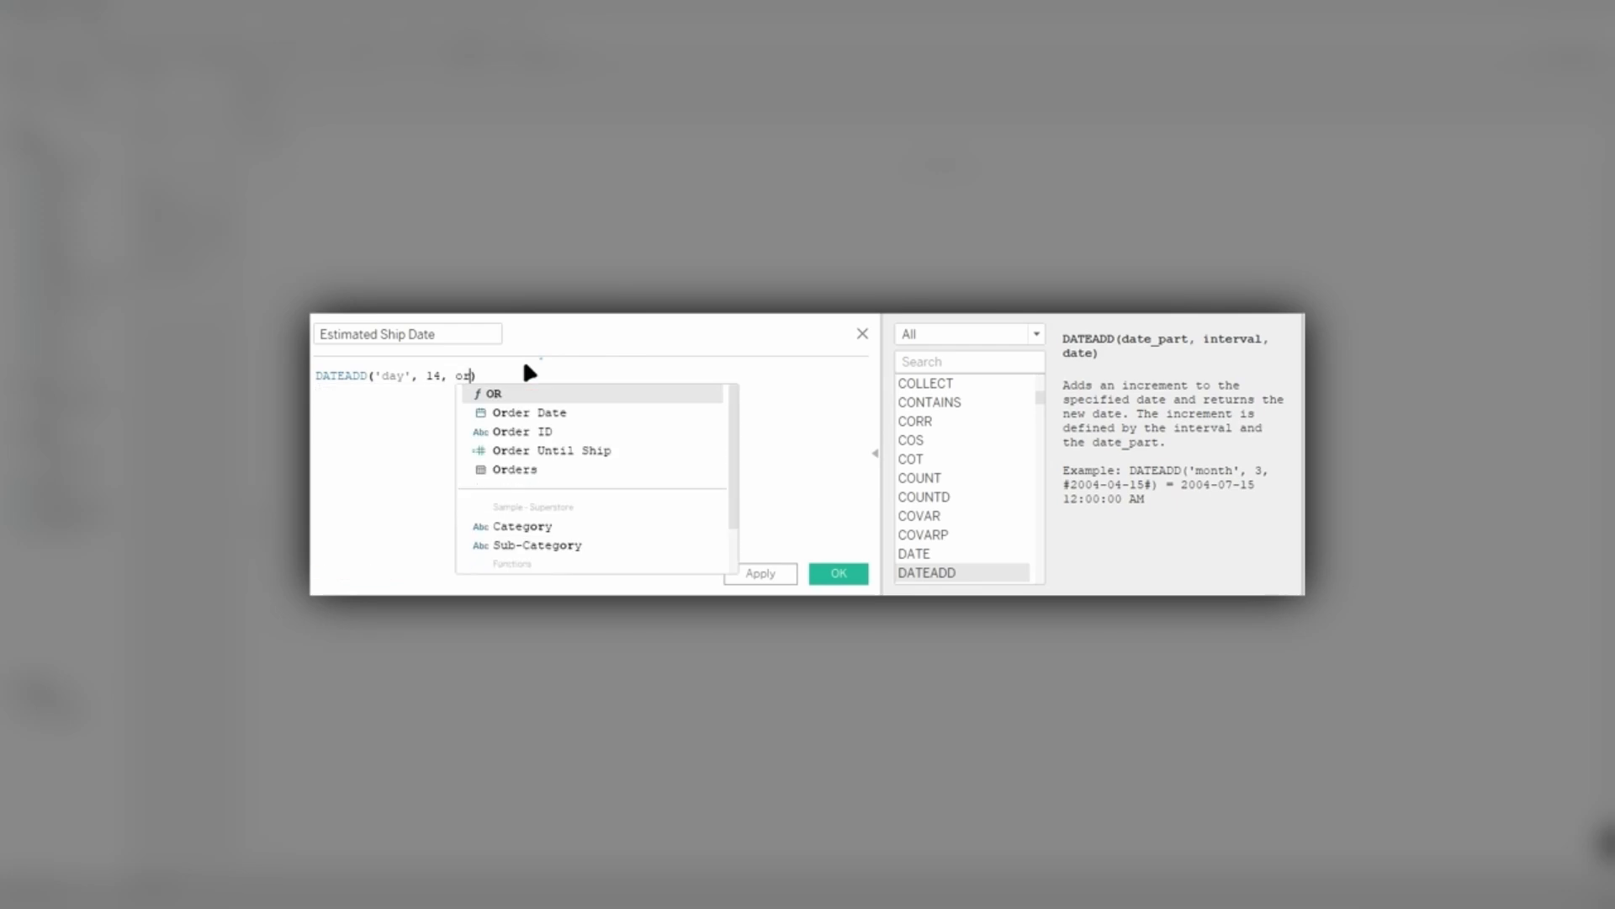
pyautogui.press('Return')
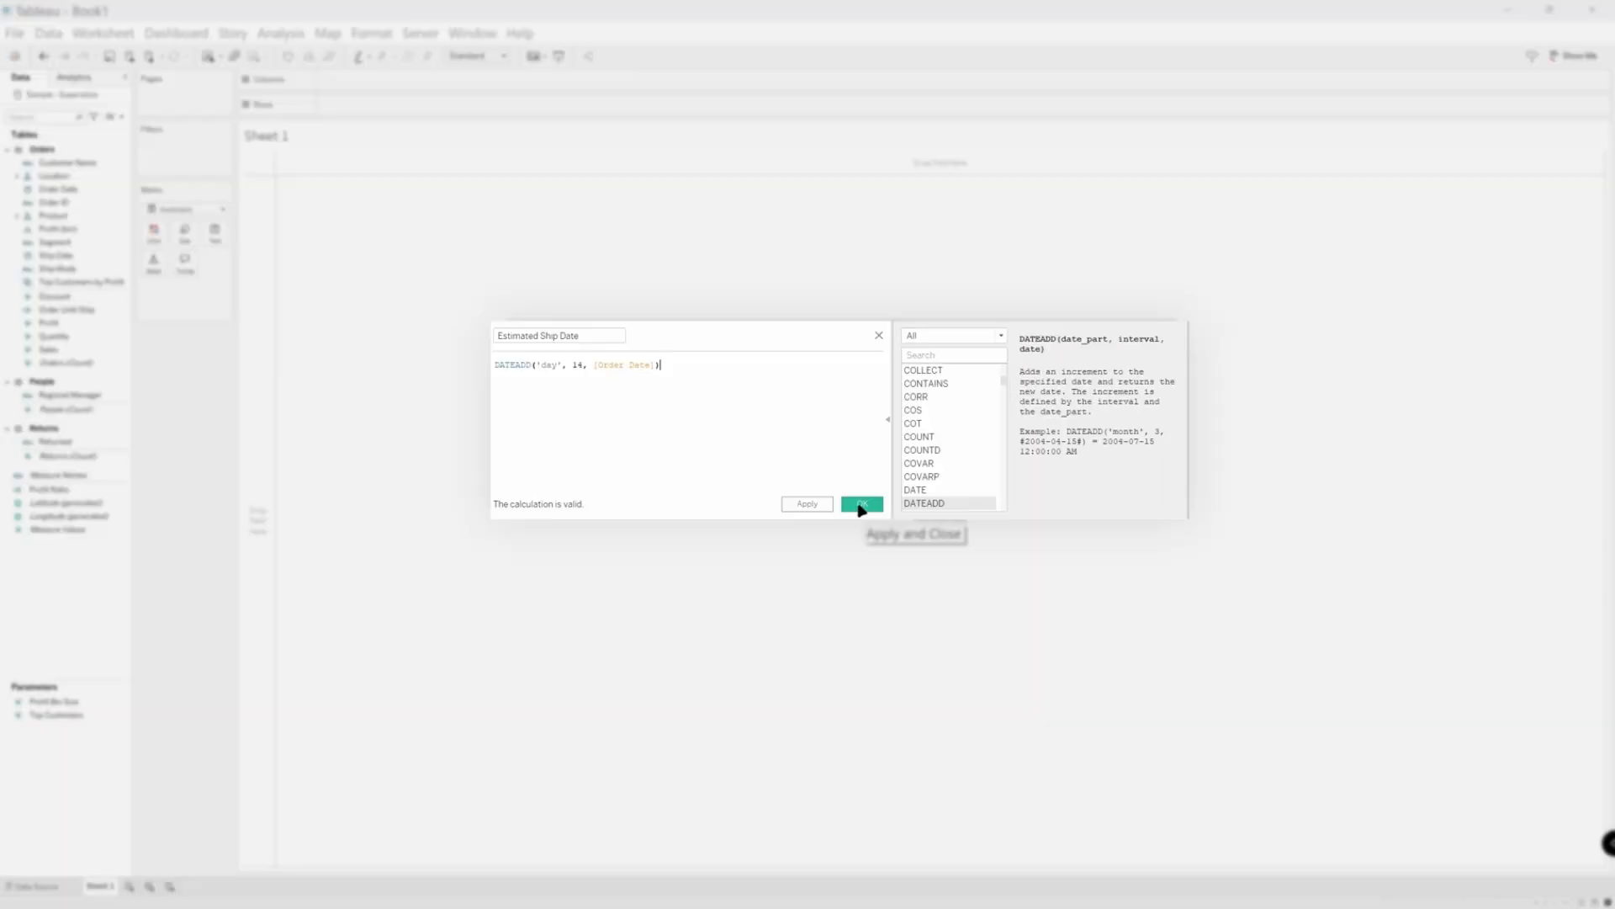
pyautogui.click(839, 574)
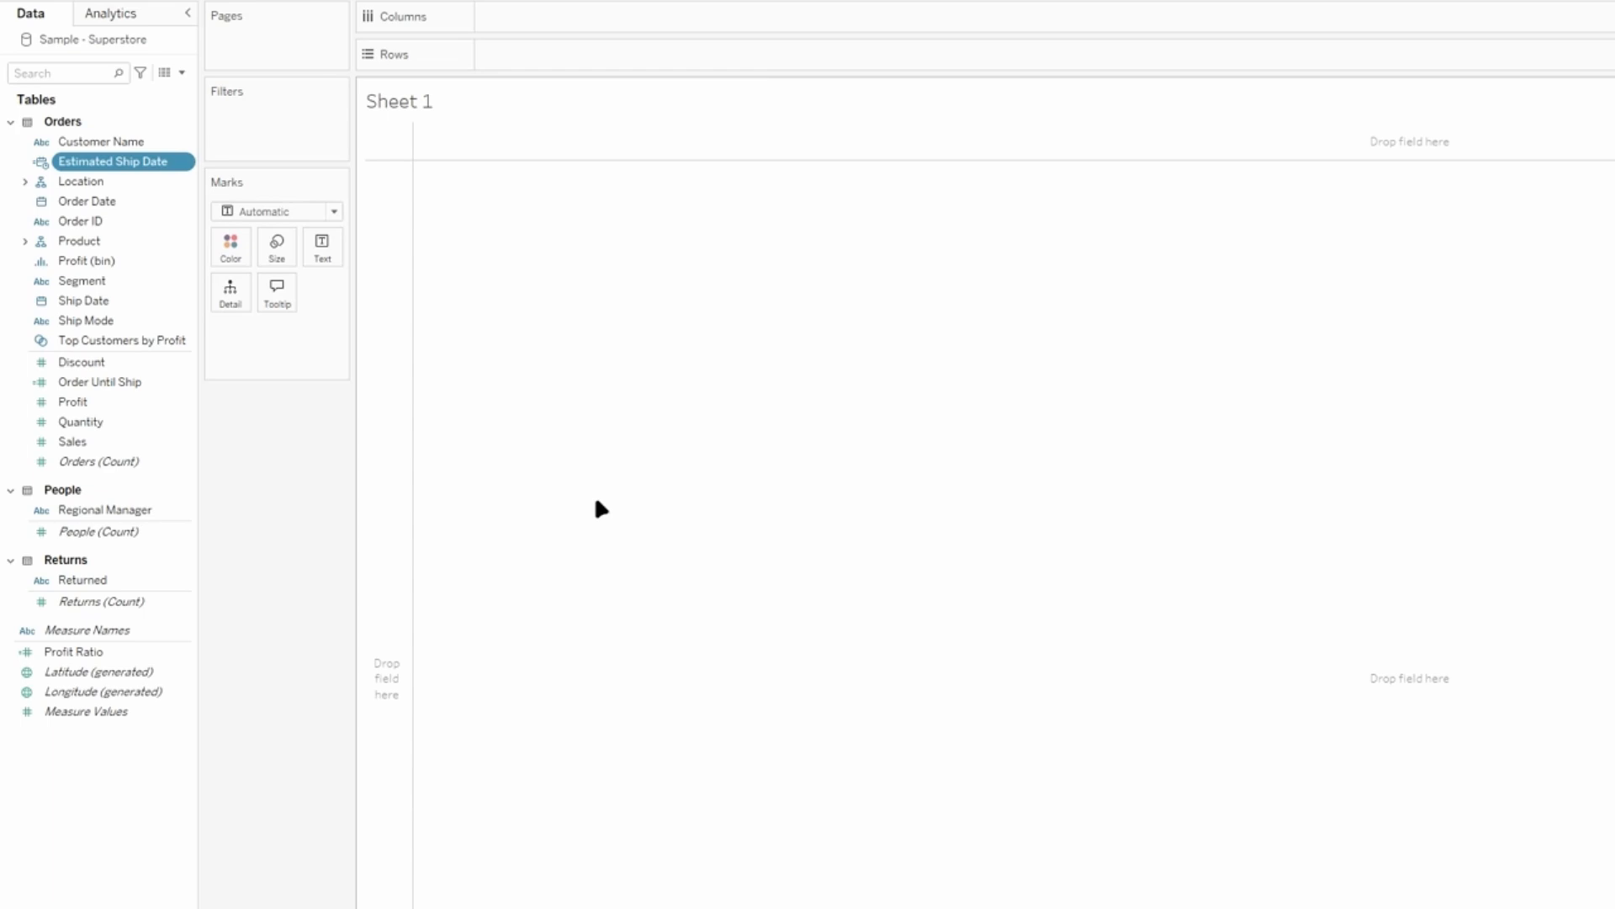
# Place Customer Name on both Rows and Filters, limiting the filter to the first customer in the list.
pyautogui.click(127, 389)
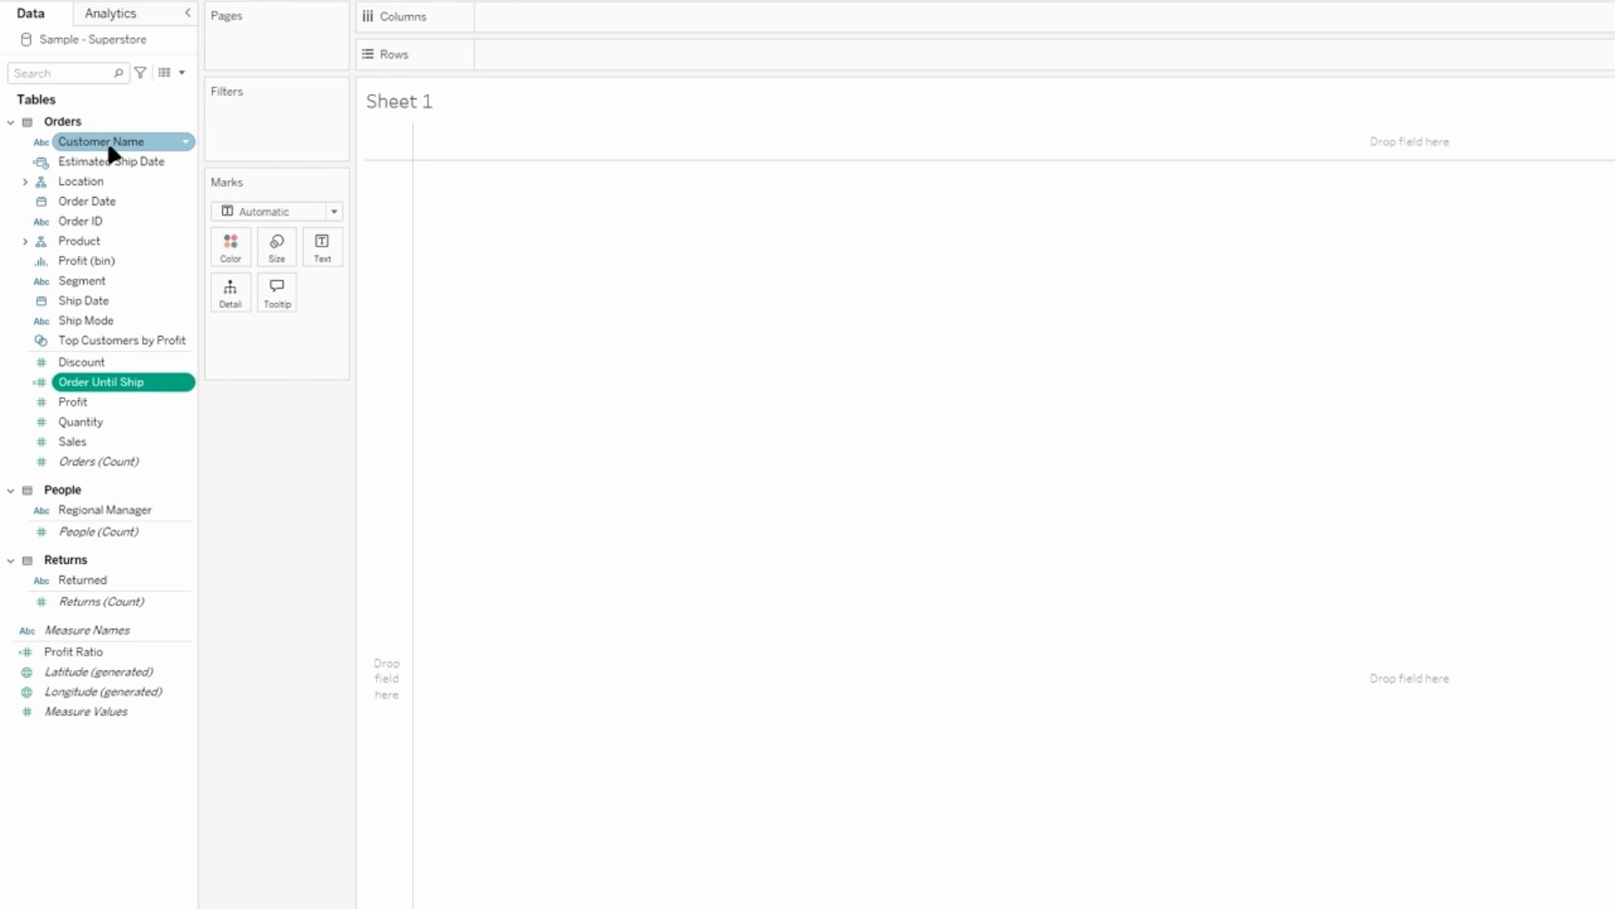
pyautogui.moveTo(109, 149); pyautogui.dragTo(549, 63)
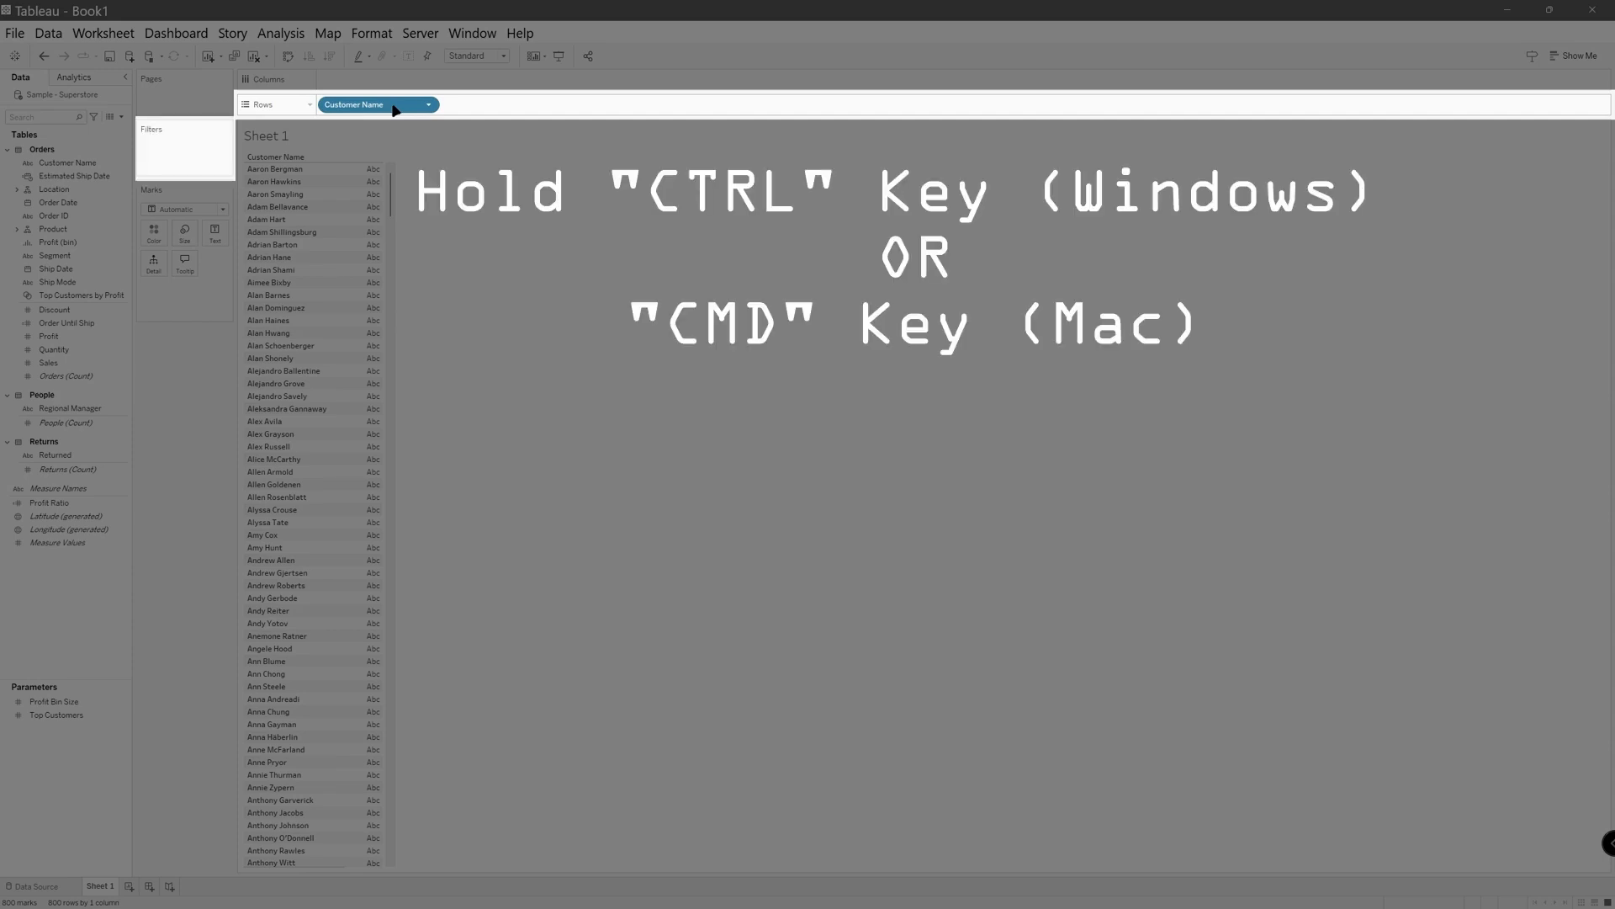
pyautogui.moveTo(394, 110); pyautogui.dragTo(211, 156)
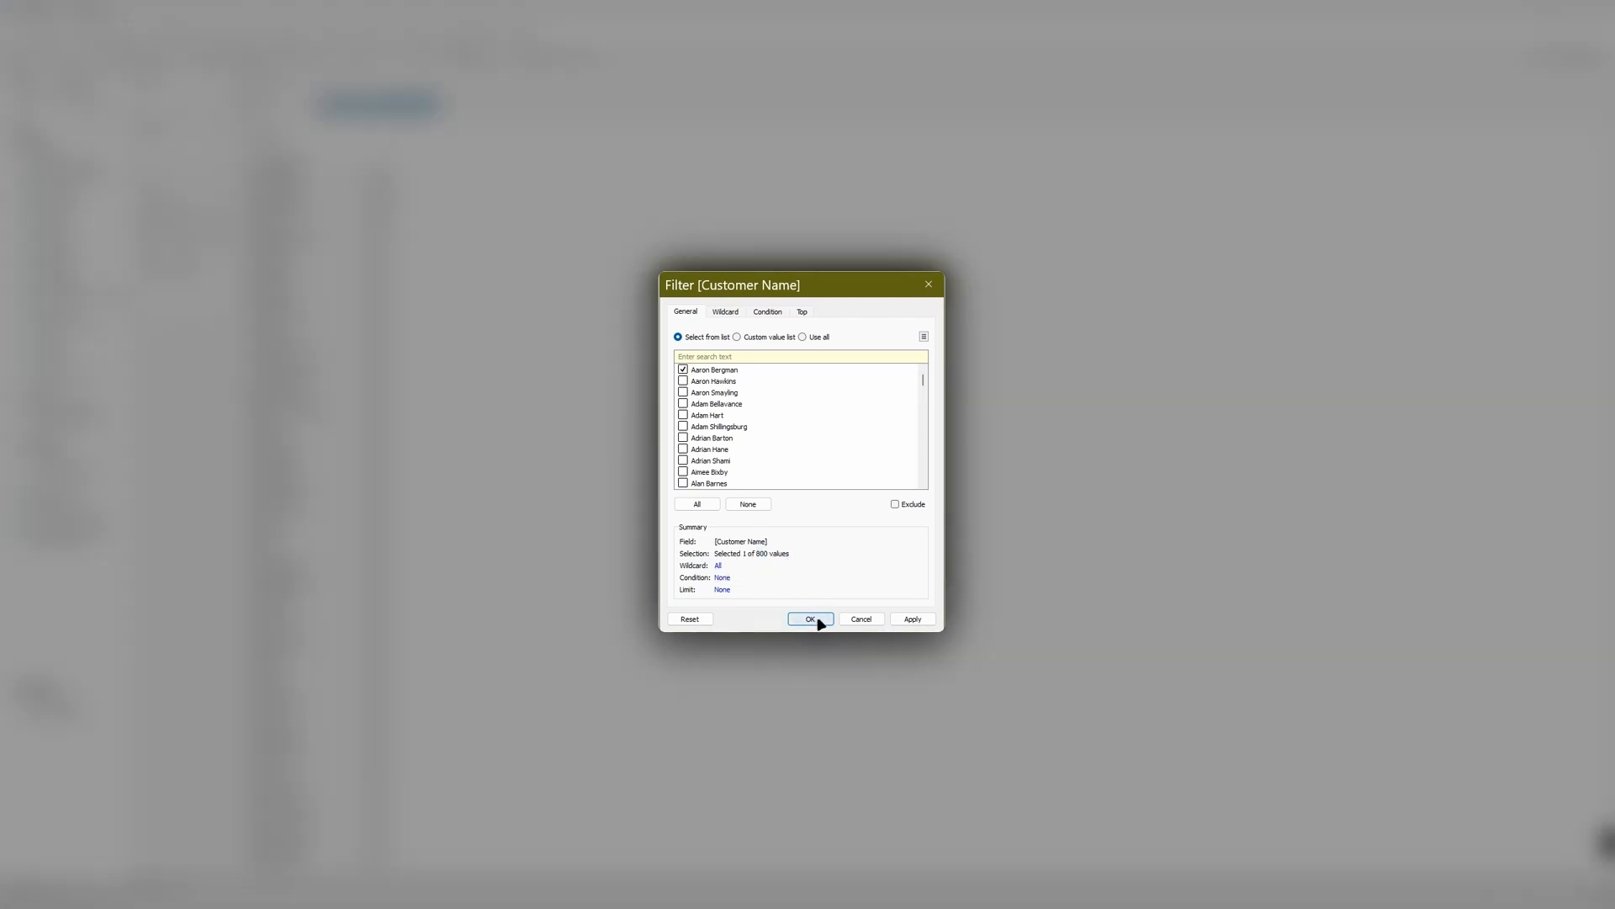
pyautogui.click(810, 619)
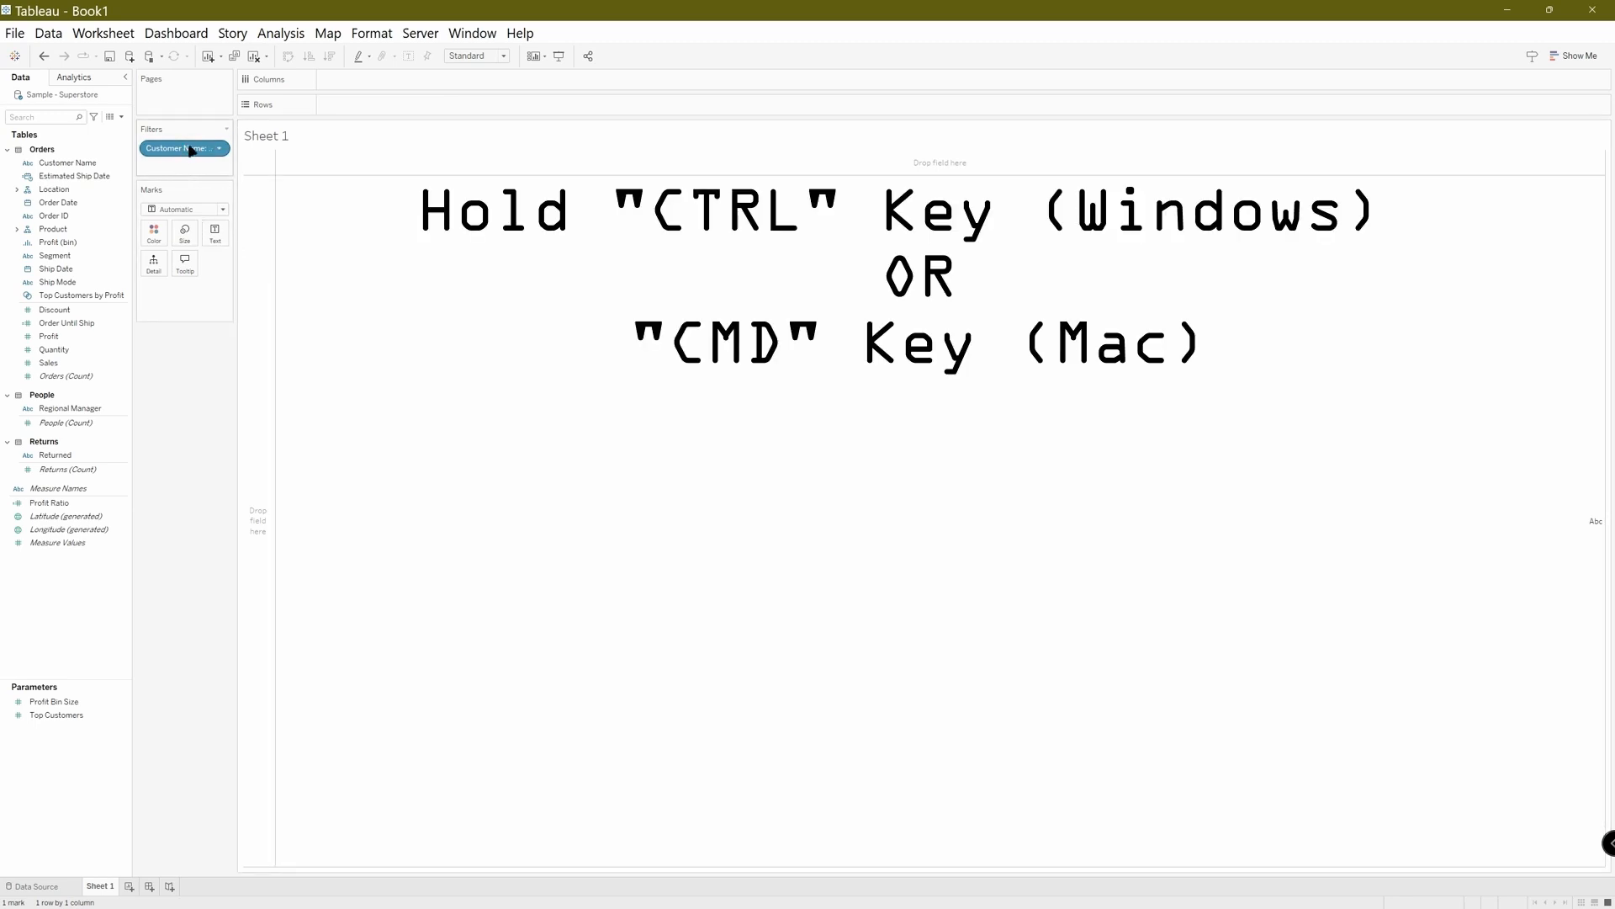
pyautogui.moveTo(189, 156); pyautogui.dragTo(389, 108)
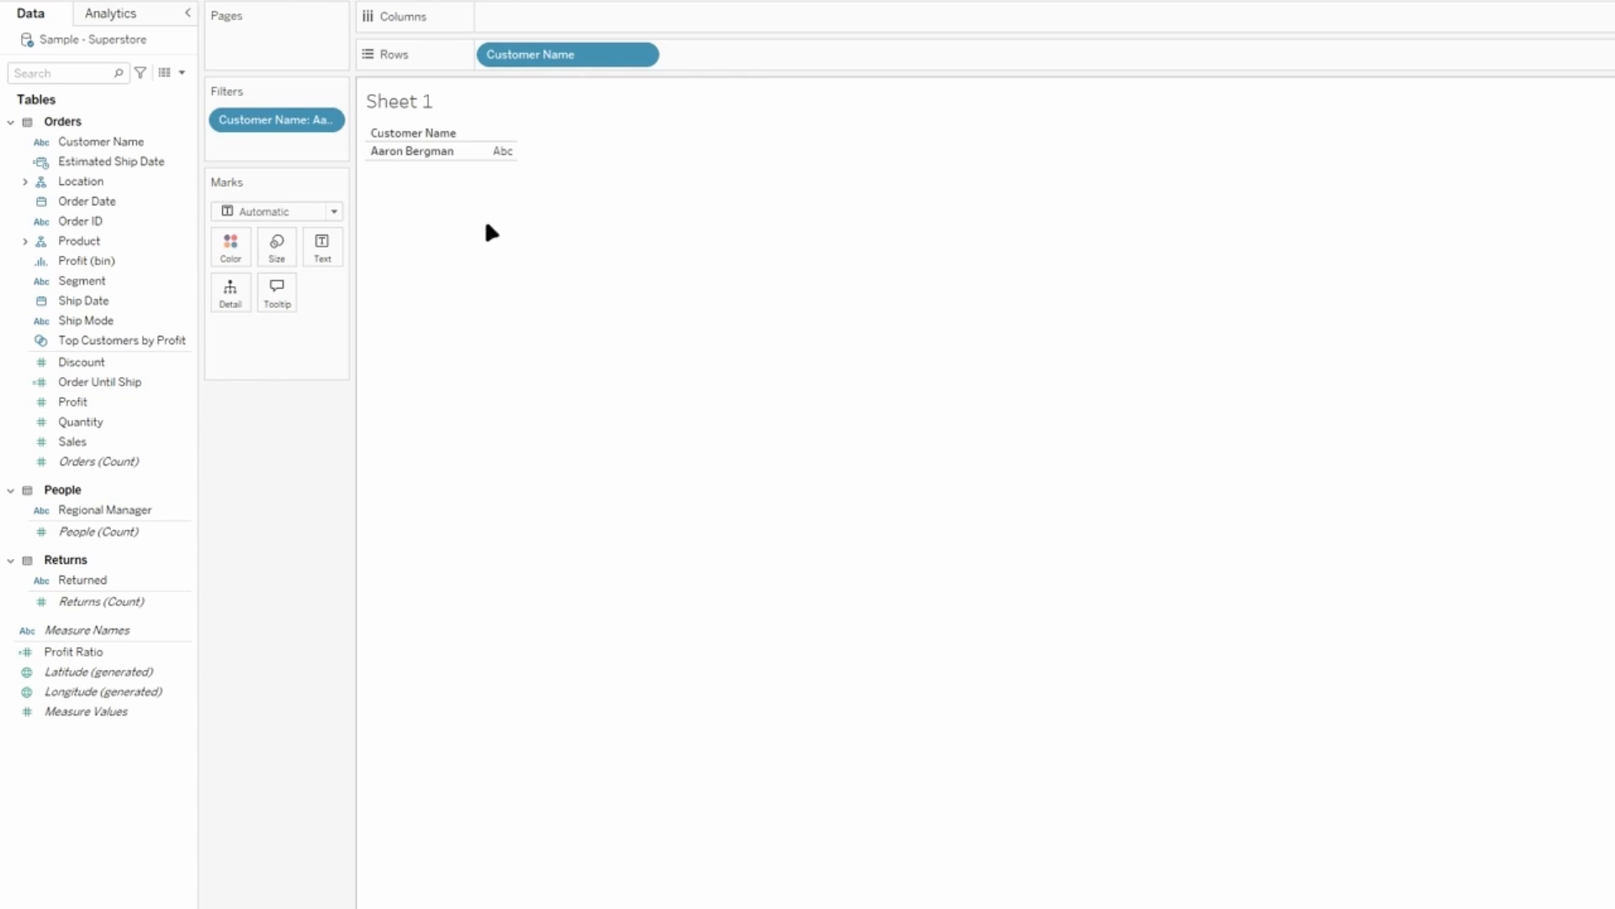
# Show Order Until Ship as text in the view and aggregate it as Average.
pyautogui.click(111, 386)
pyautogui.moveTo(110, 387); pyautogui.dragTo(337, 248)
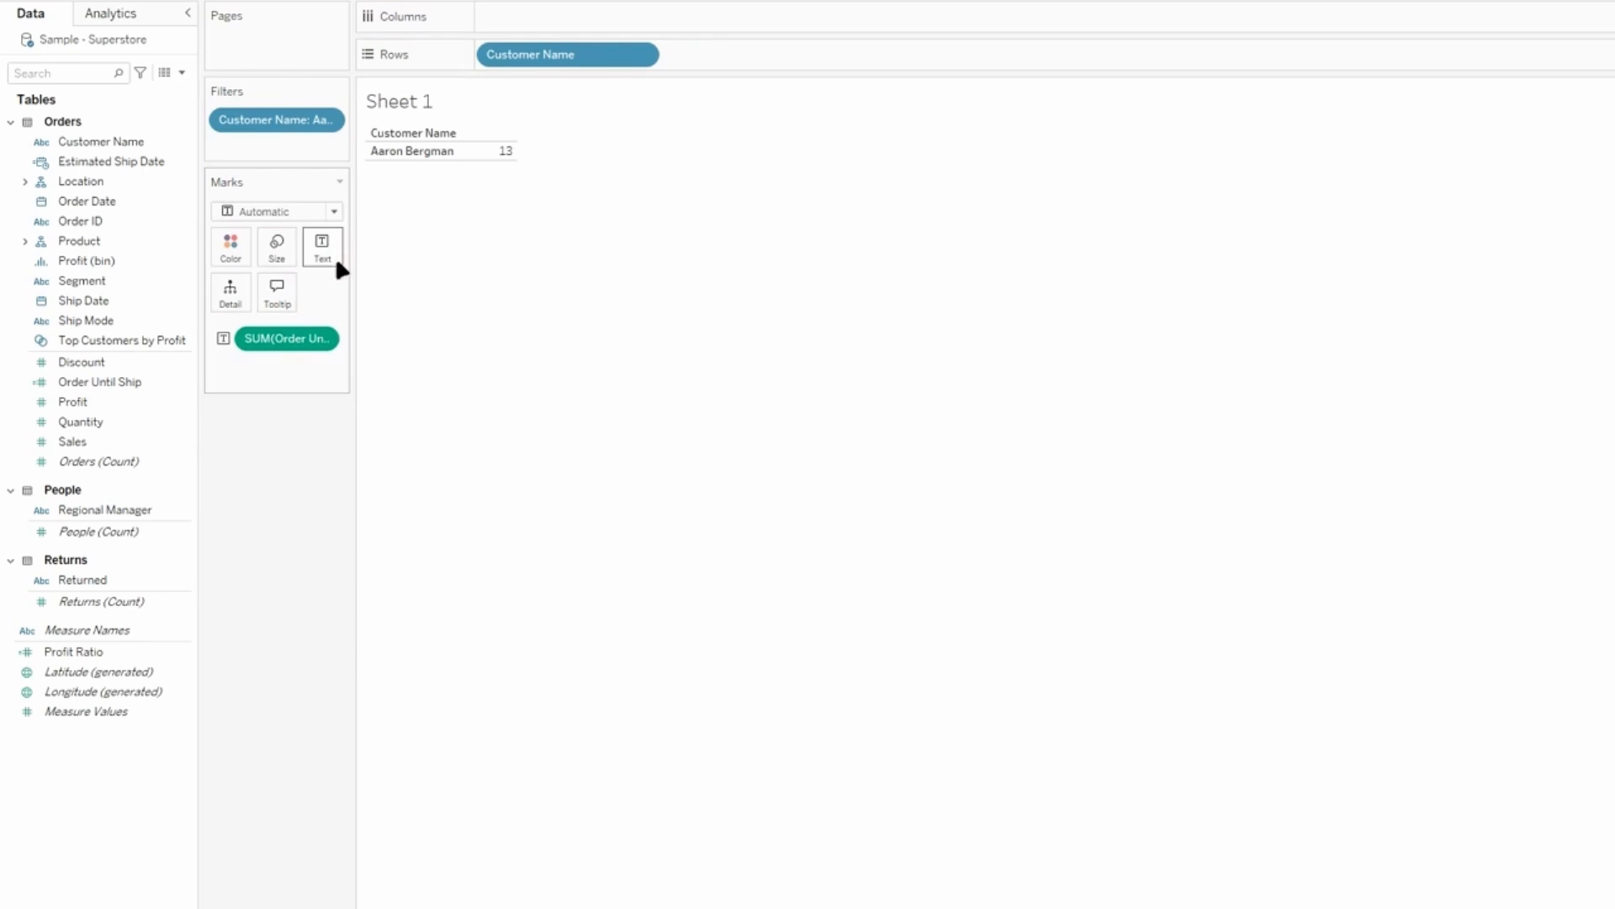
pyautogui.click(323, 339)
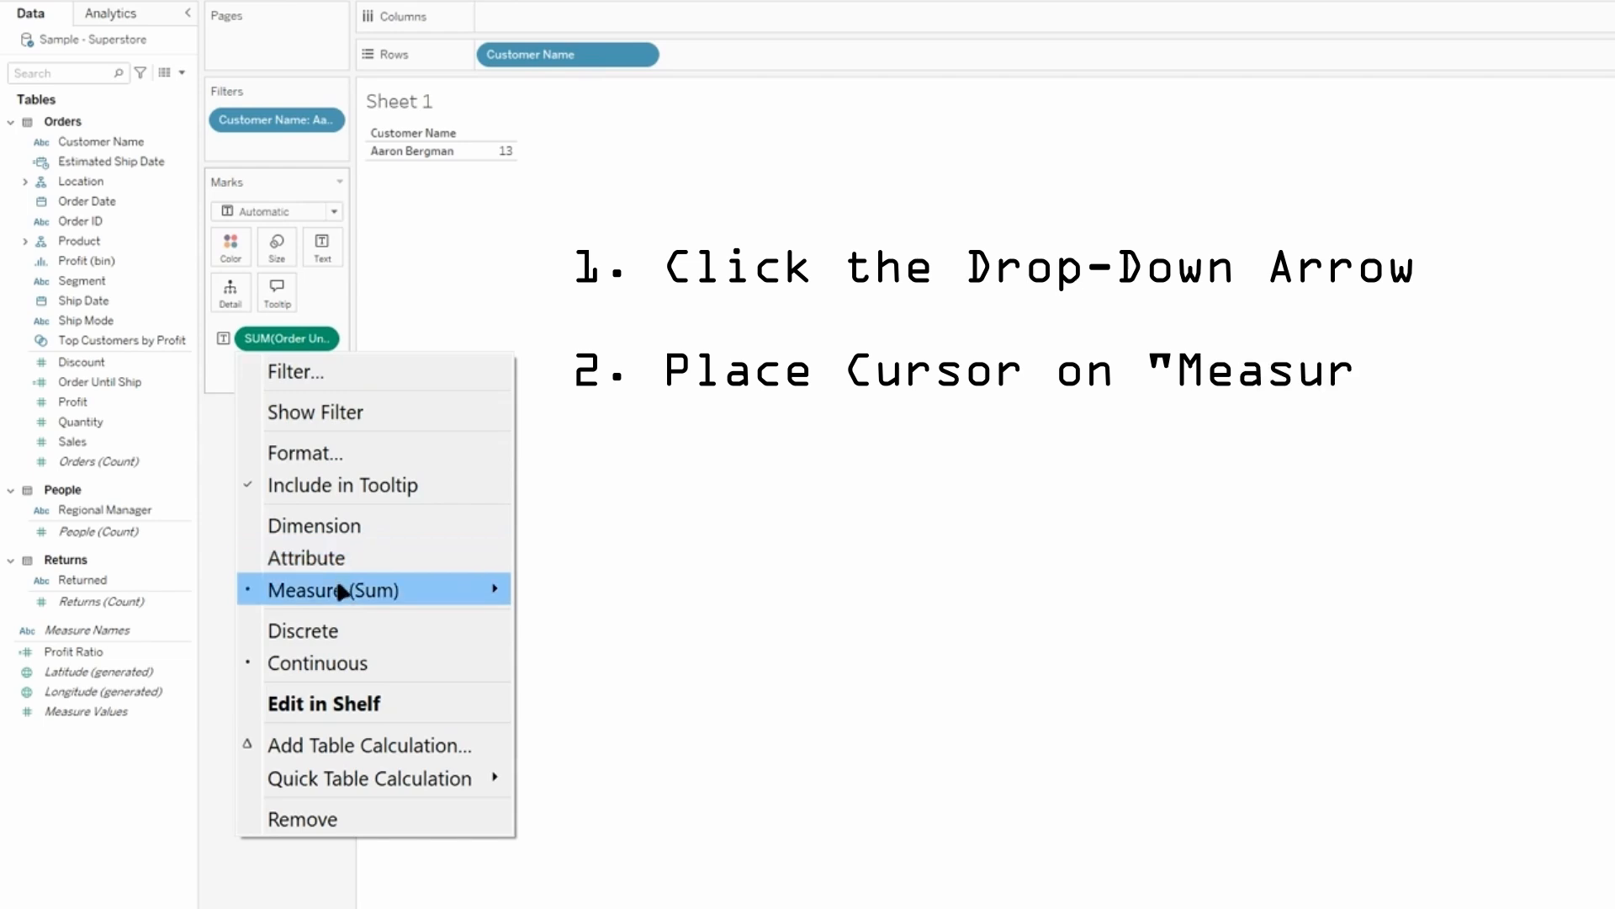
pyautogui.moveTo(391, 594)
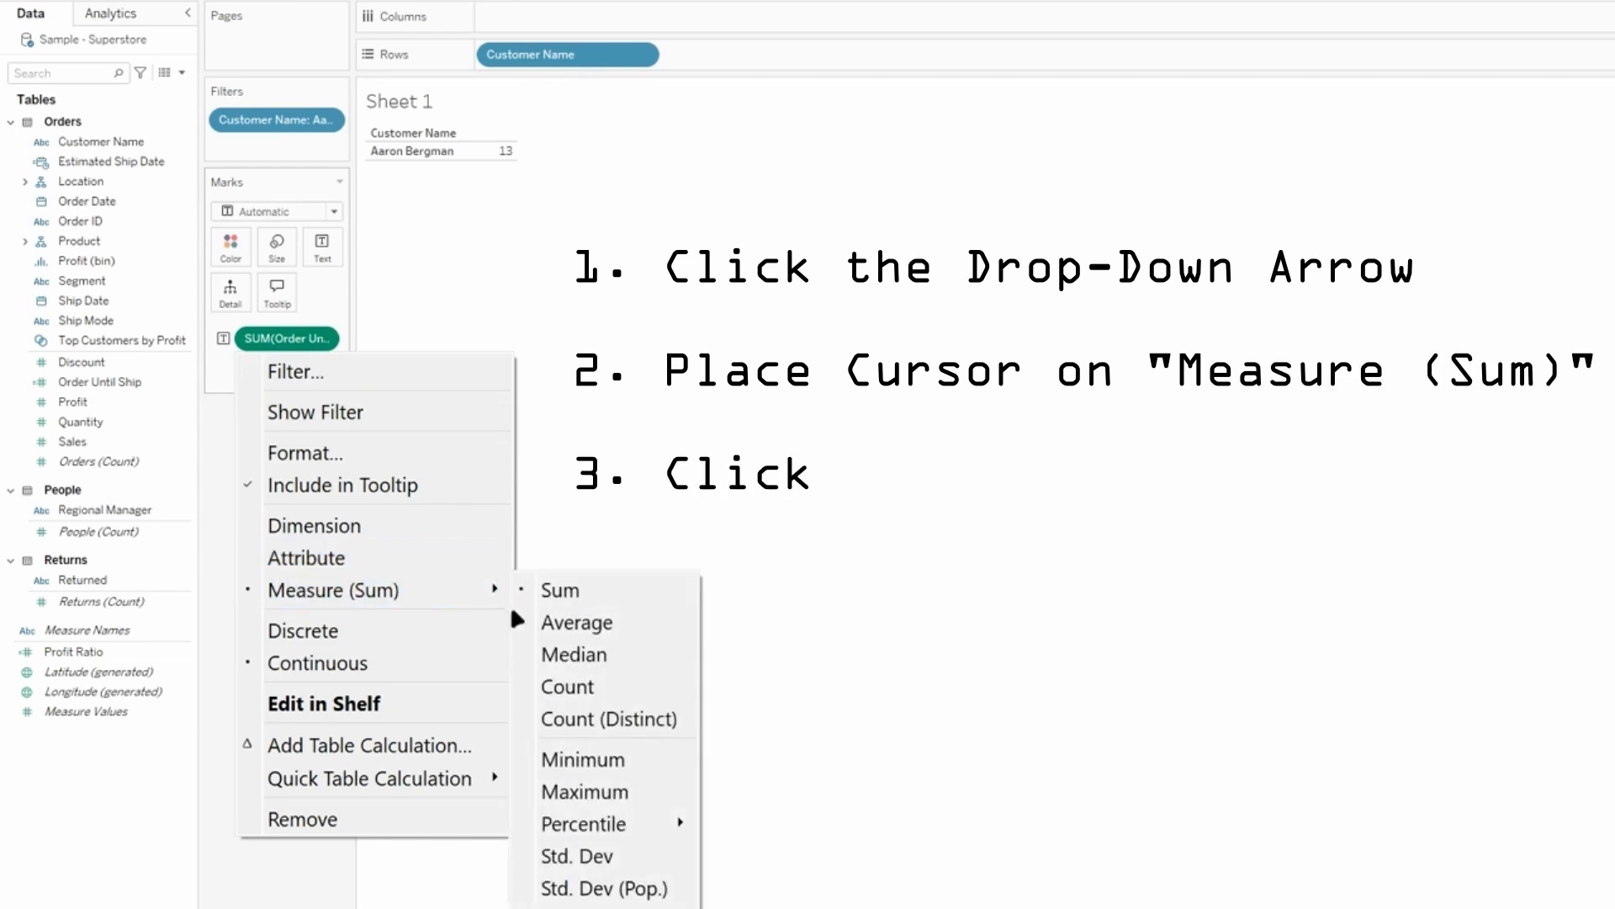
pyautogui.click(555, 623)
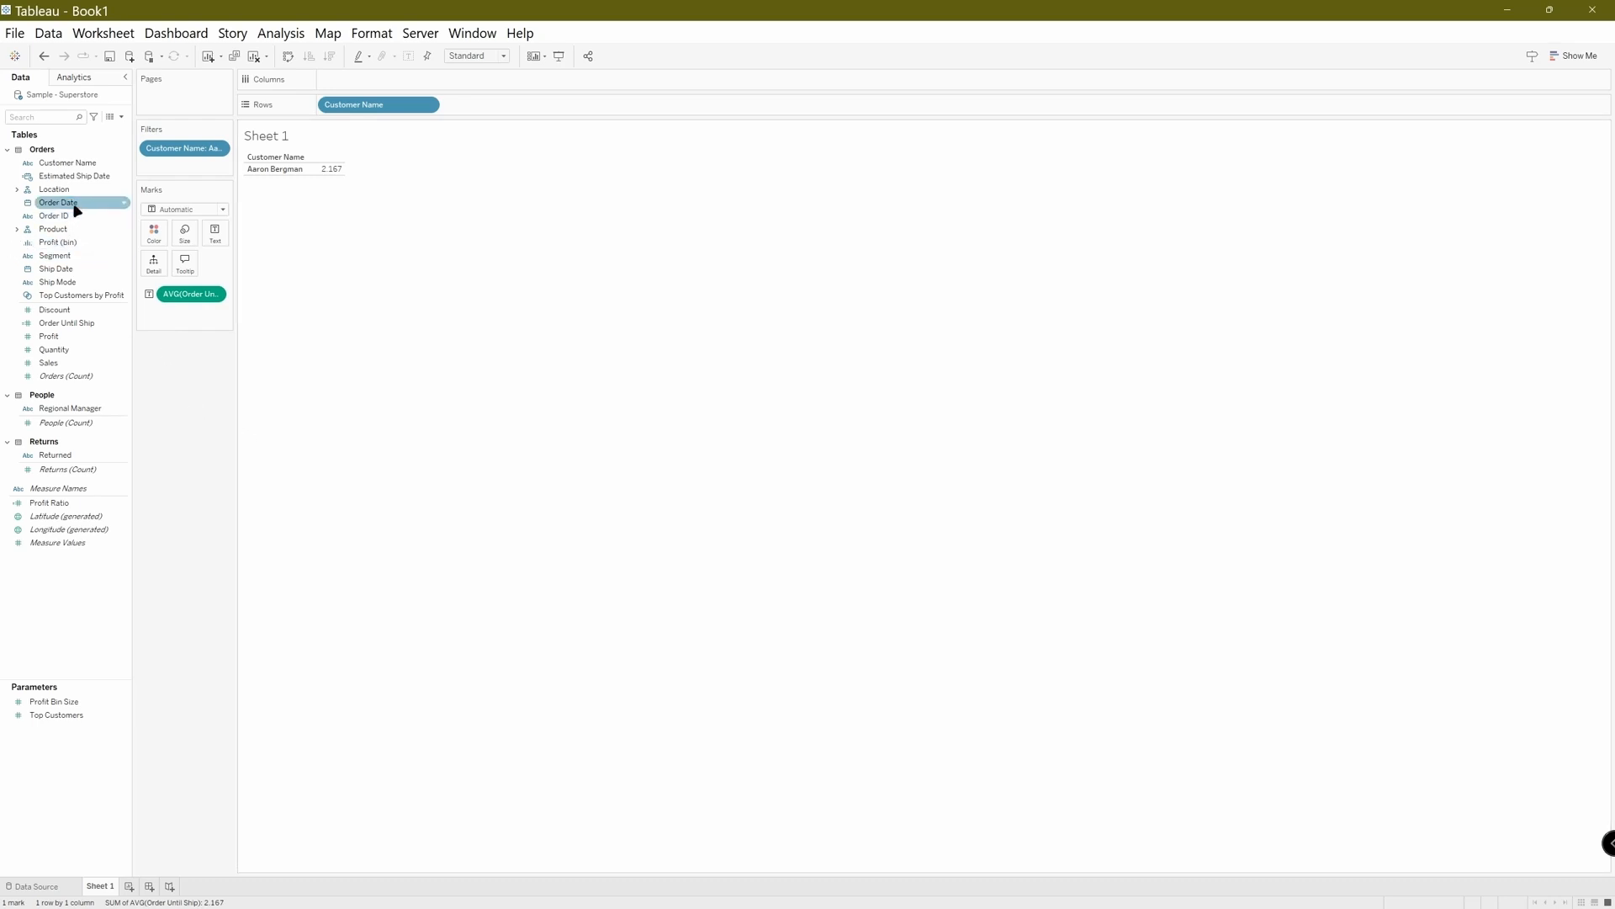
# Add Order Date to Rows after Customer Name and display it as a discrete full-date Day value.
pyautogui.moveTo(76, 203); pyautogui.dragTo(499, 111)
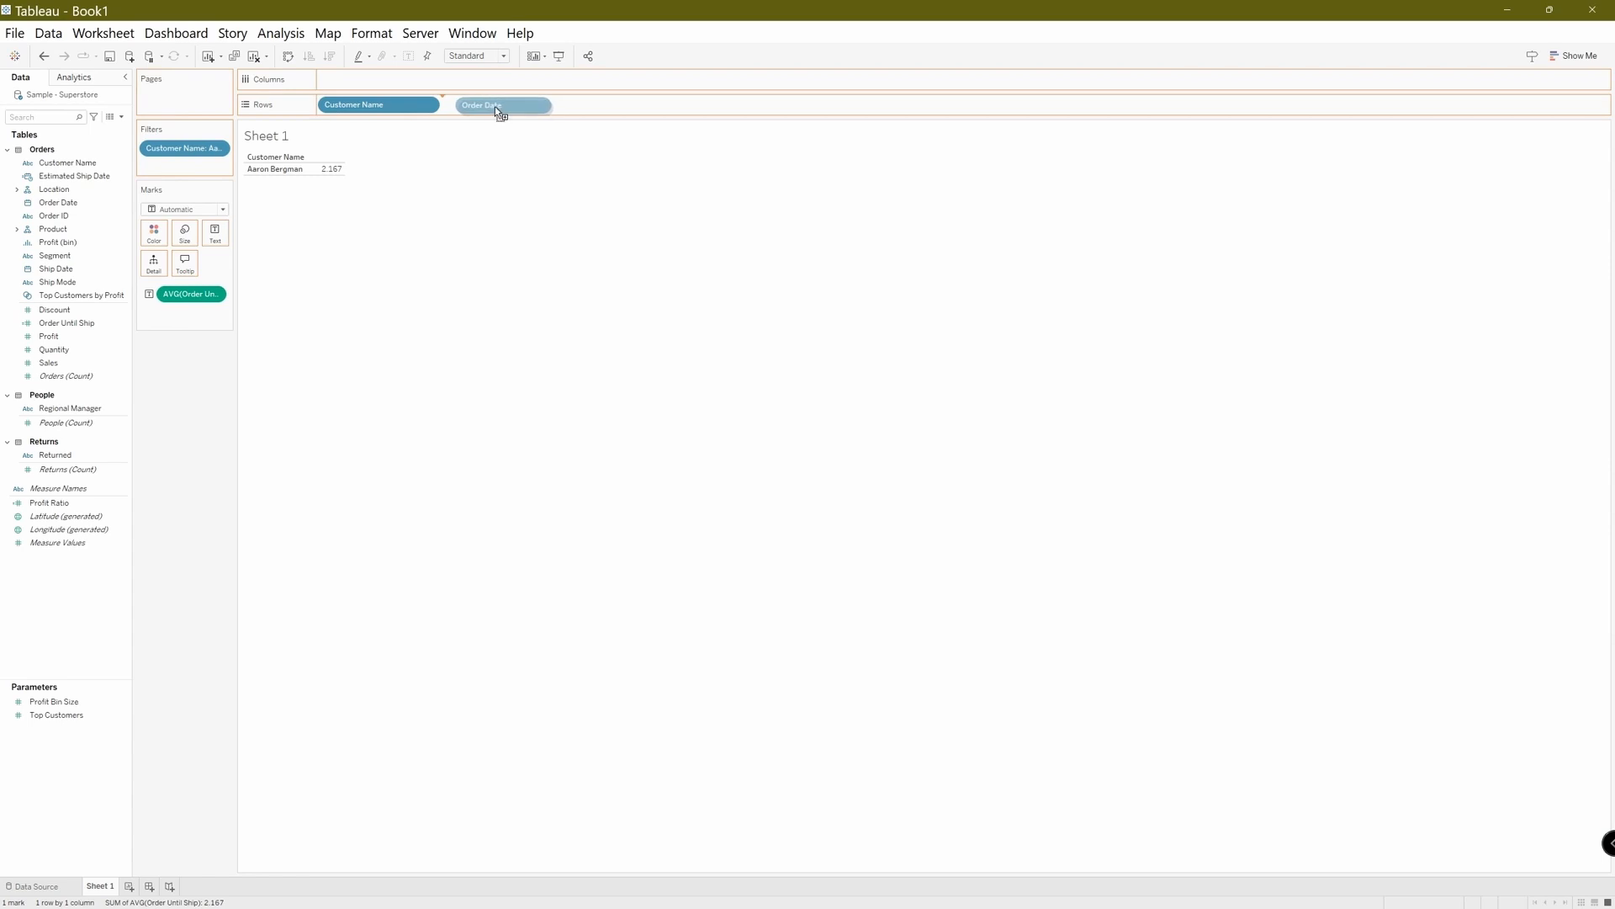
pyautogui.moveTo(499, 110); pyautogui.dragTo(493, 108)
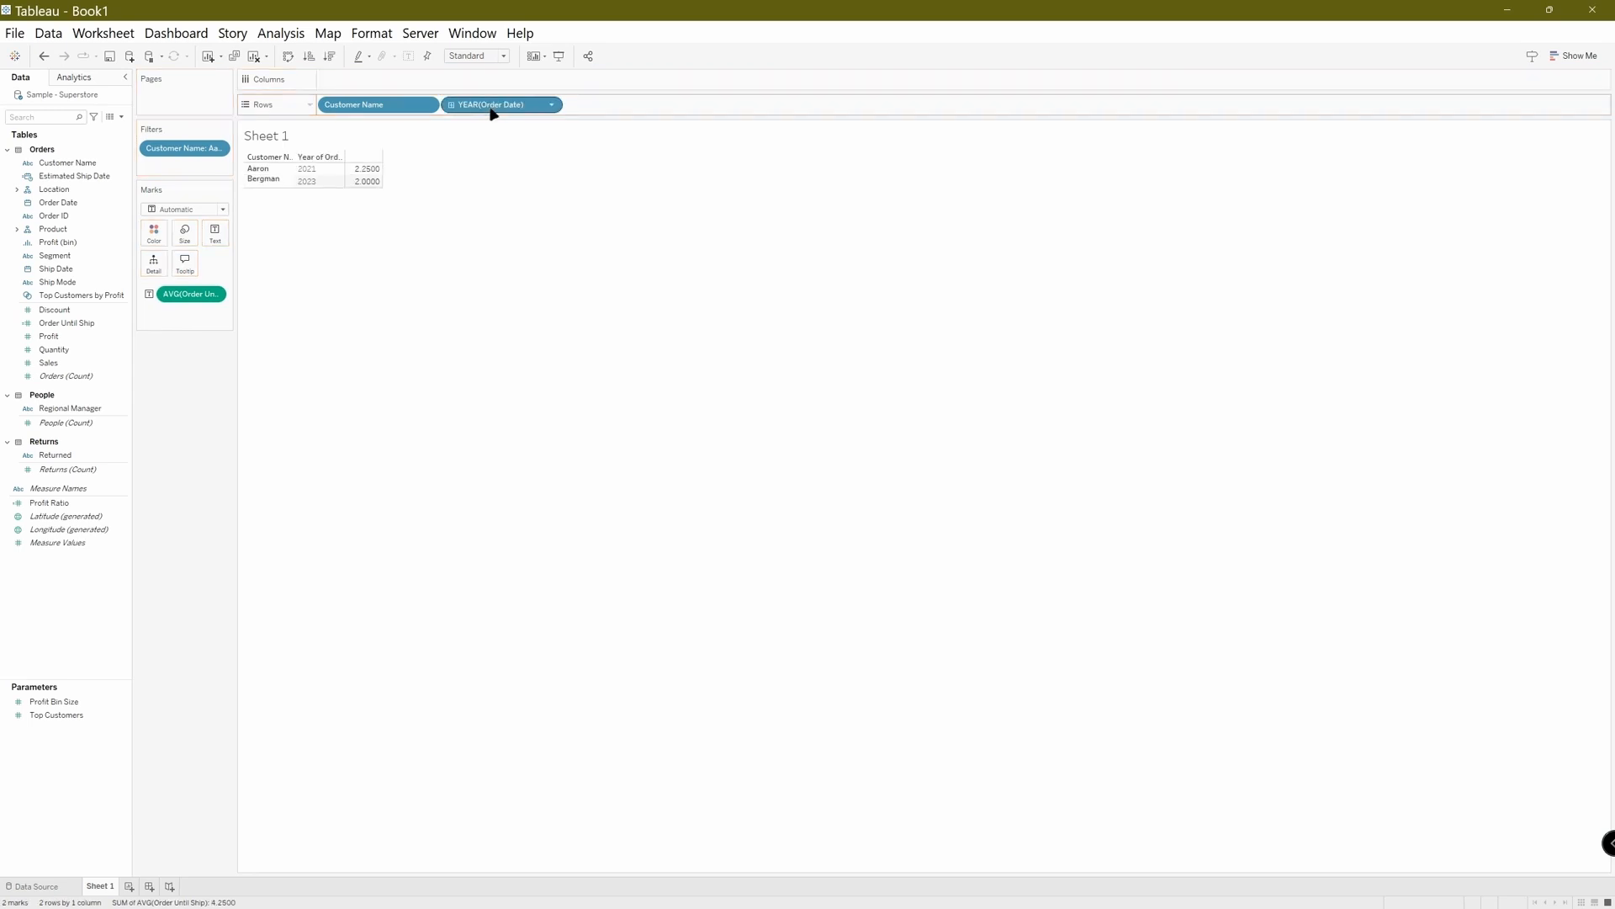
pyautogui.click(557, 111)
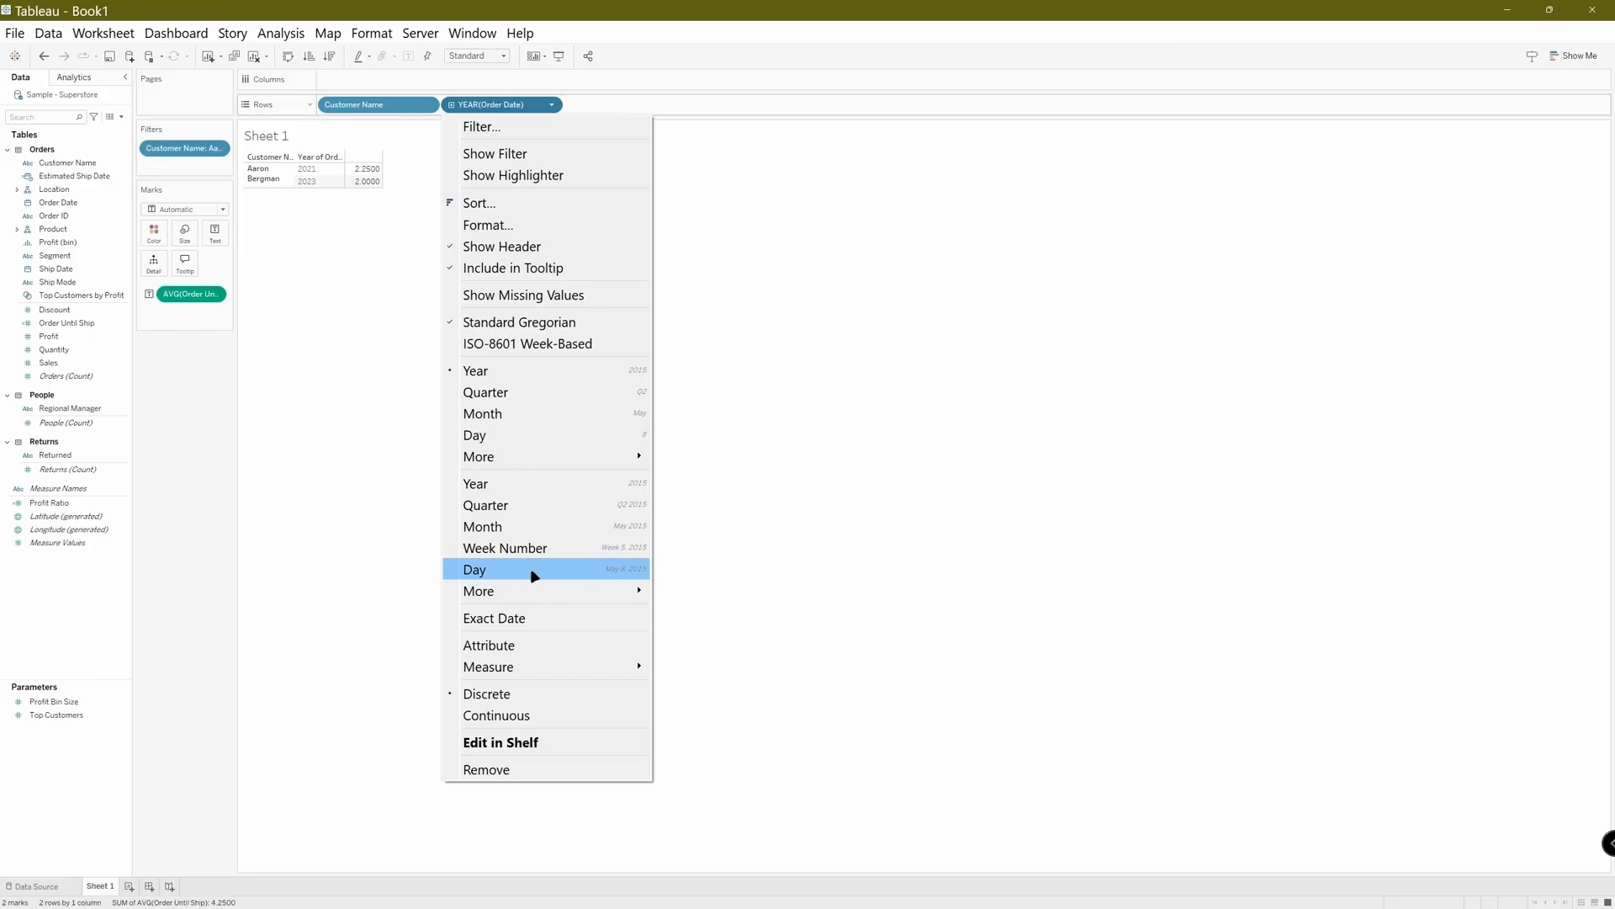
pyautogui.click(534, 577)
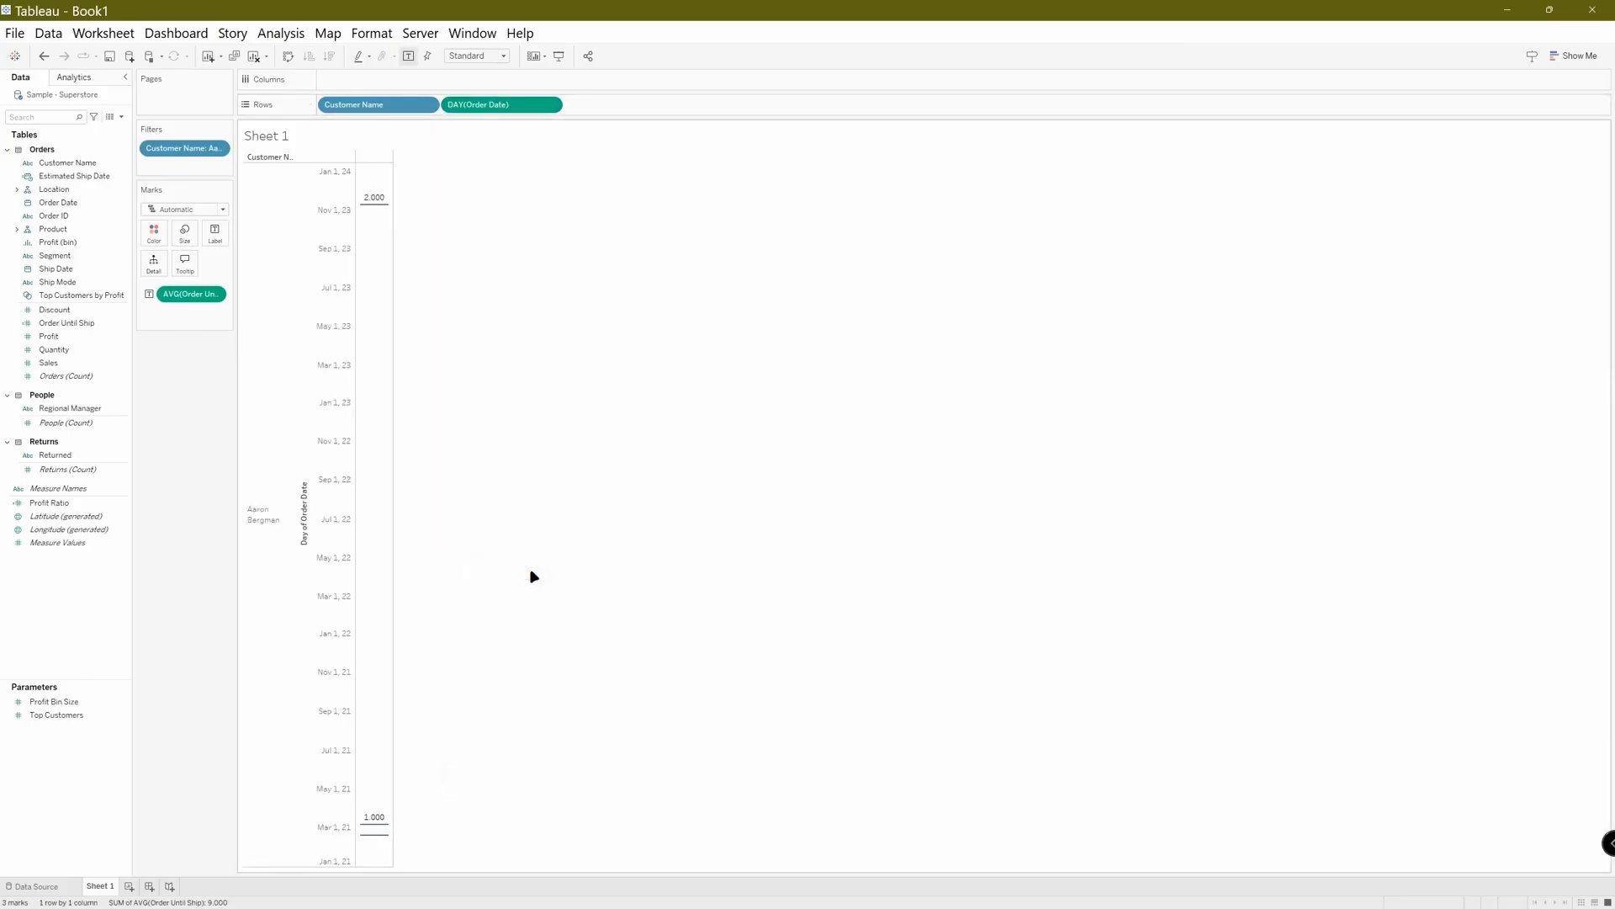
pyautogui.click(552, 105)
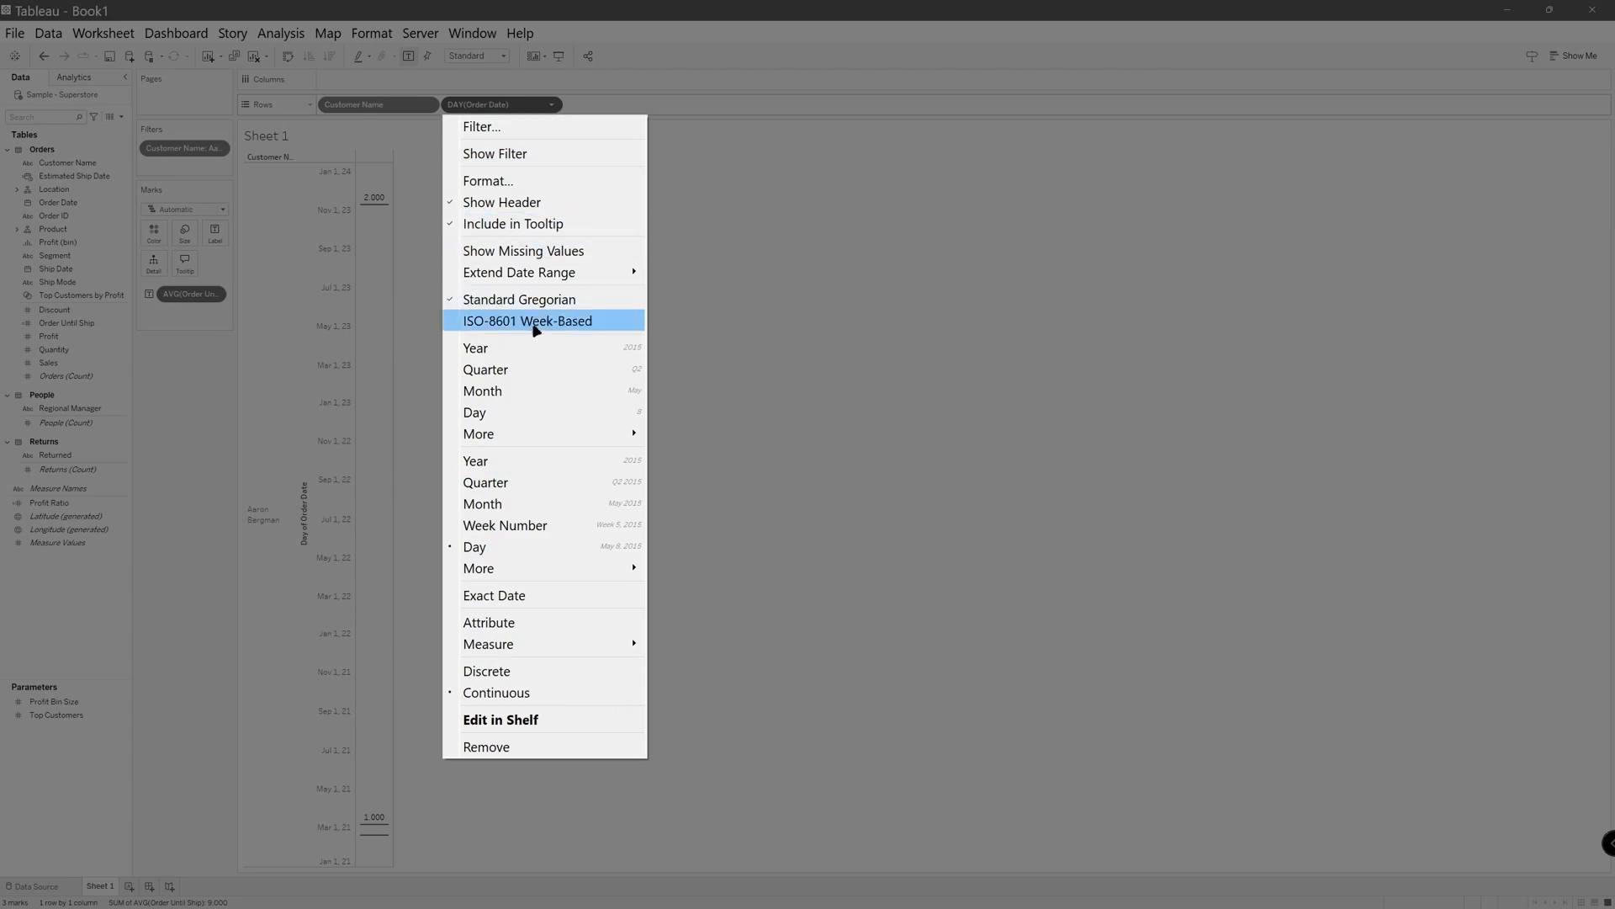
pyautogui.click(513, 679)
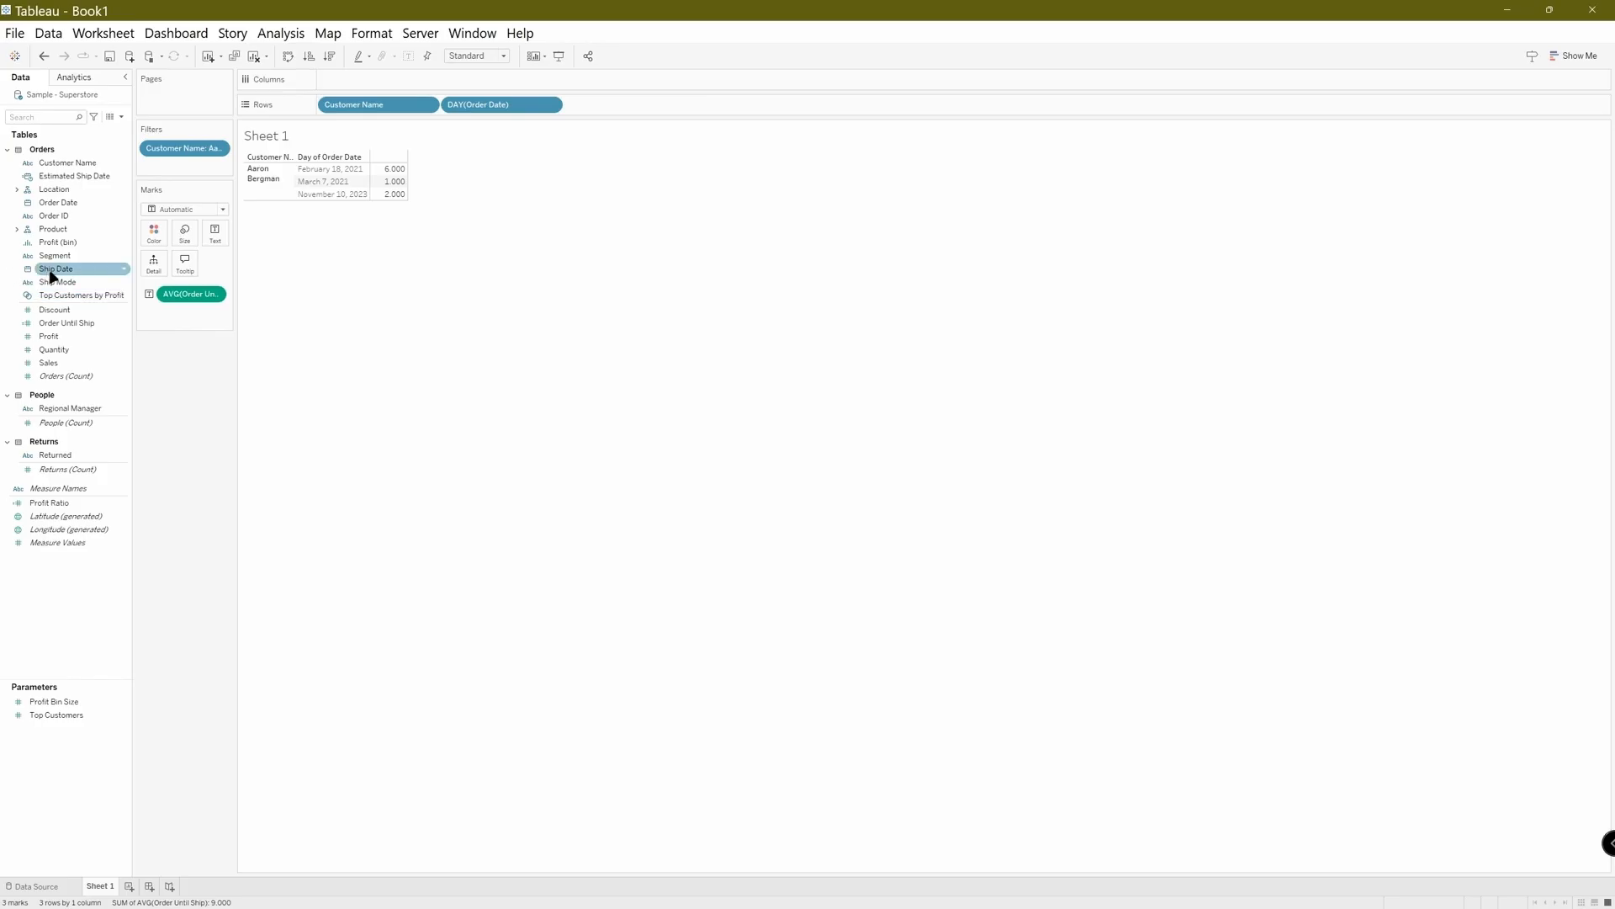
# Add Ship Date to Rows after Order Date and display it as a discrete full-date Day value.
pyautogui.moveTo(51, 276); pyautogui.dragTo(595, 107)
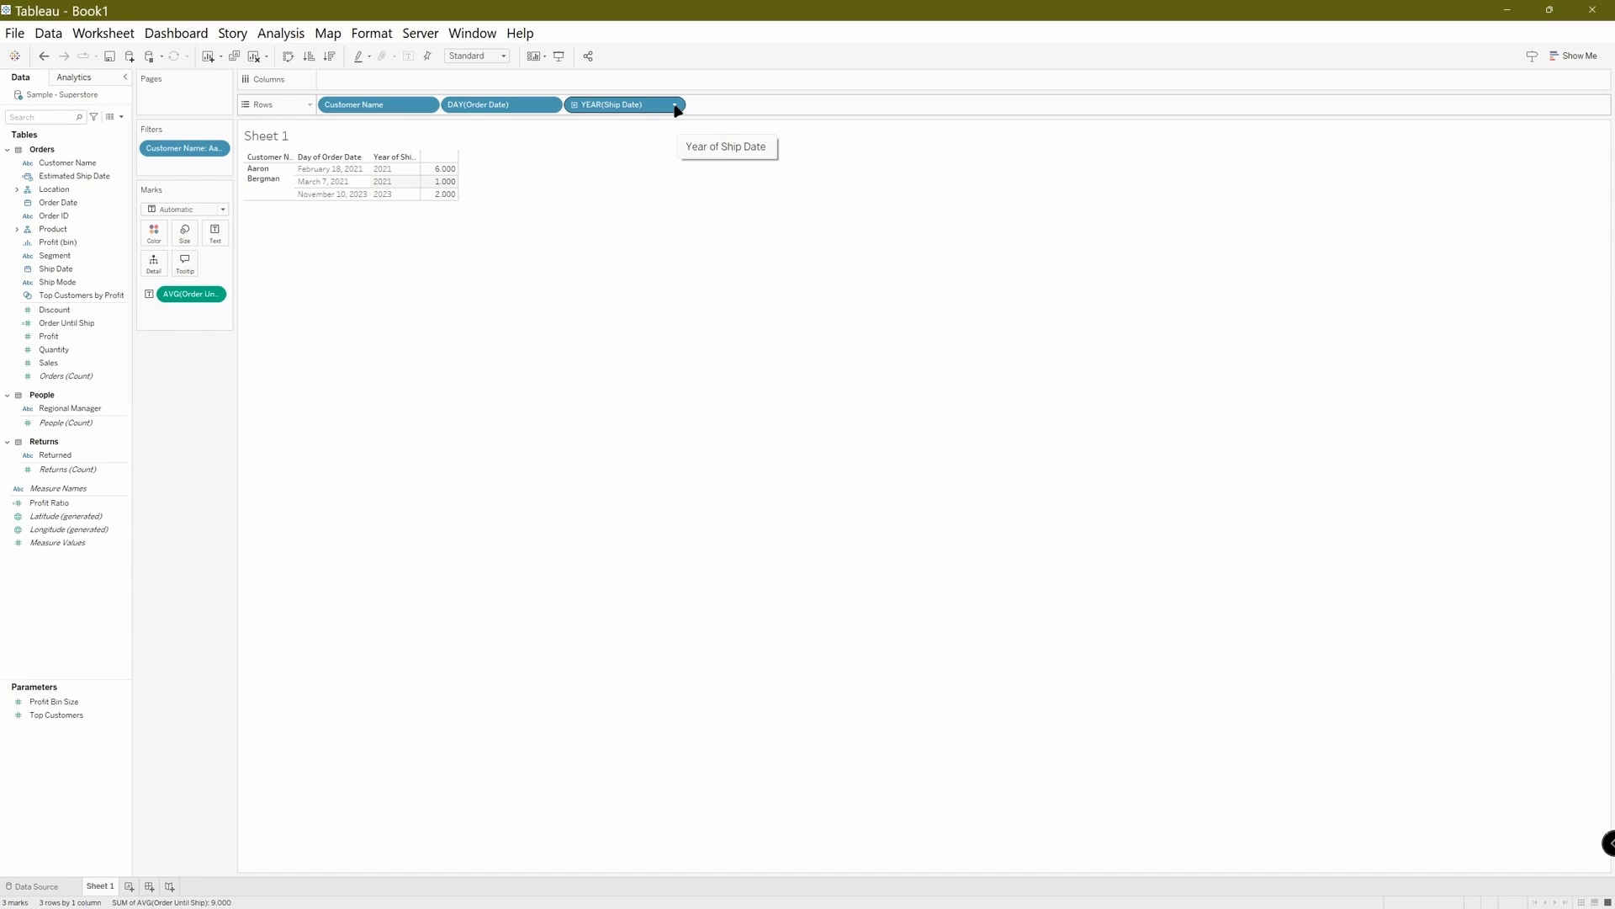
pyautogui.click(675, 106)
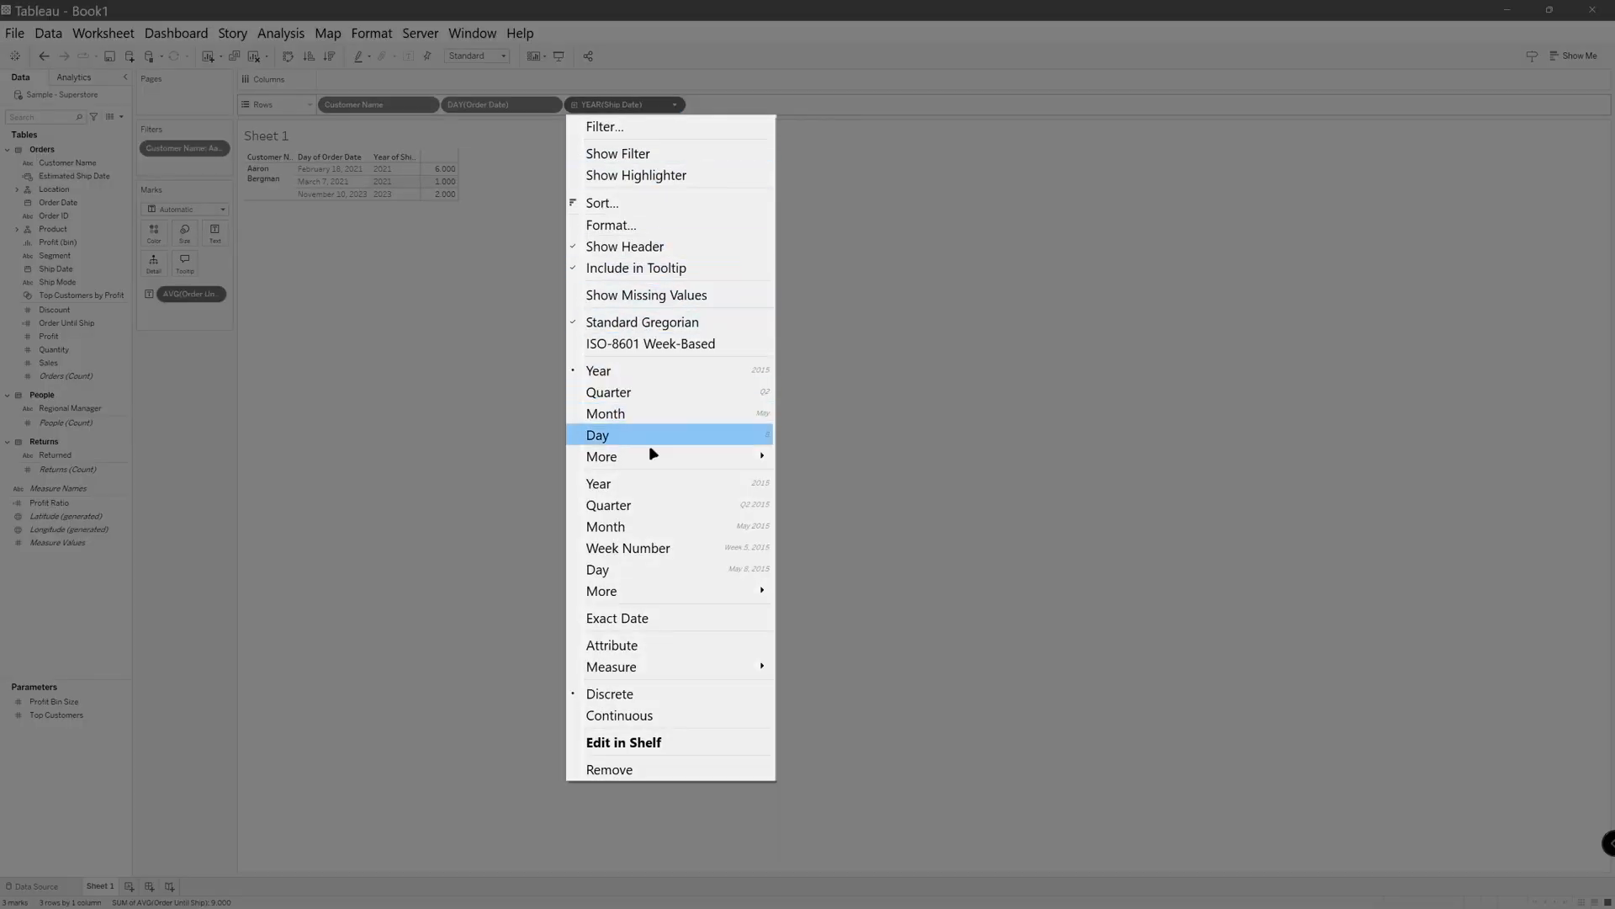
pyautogui.click(653, 568)
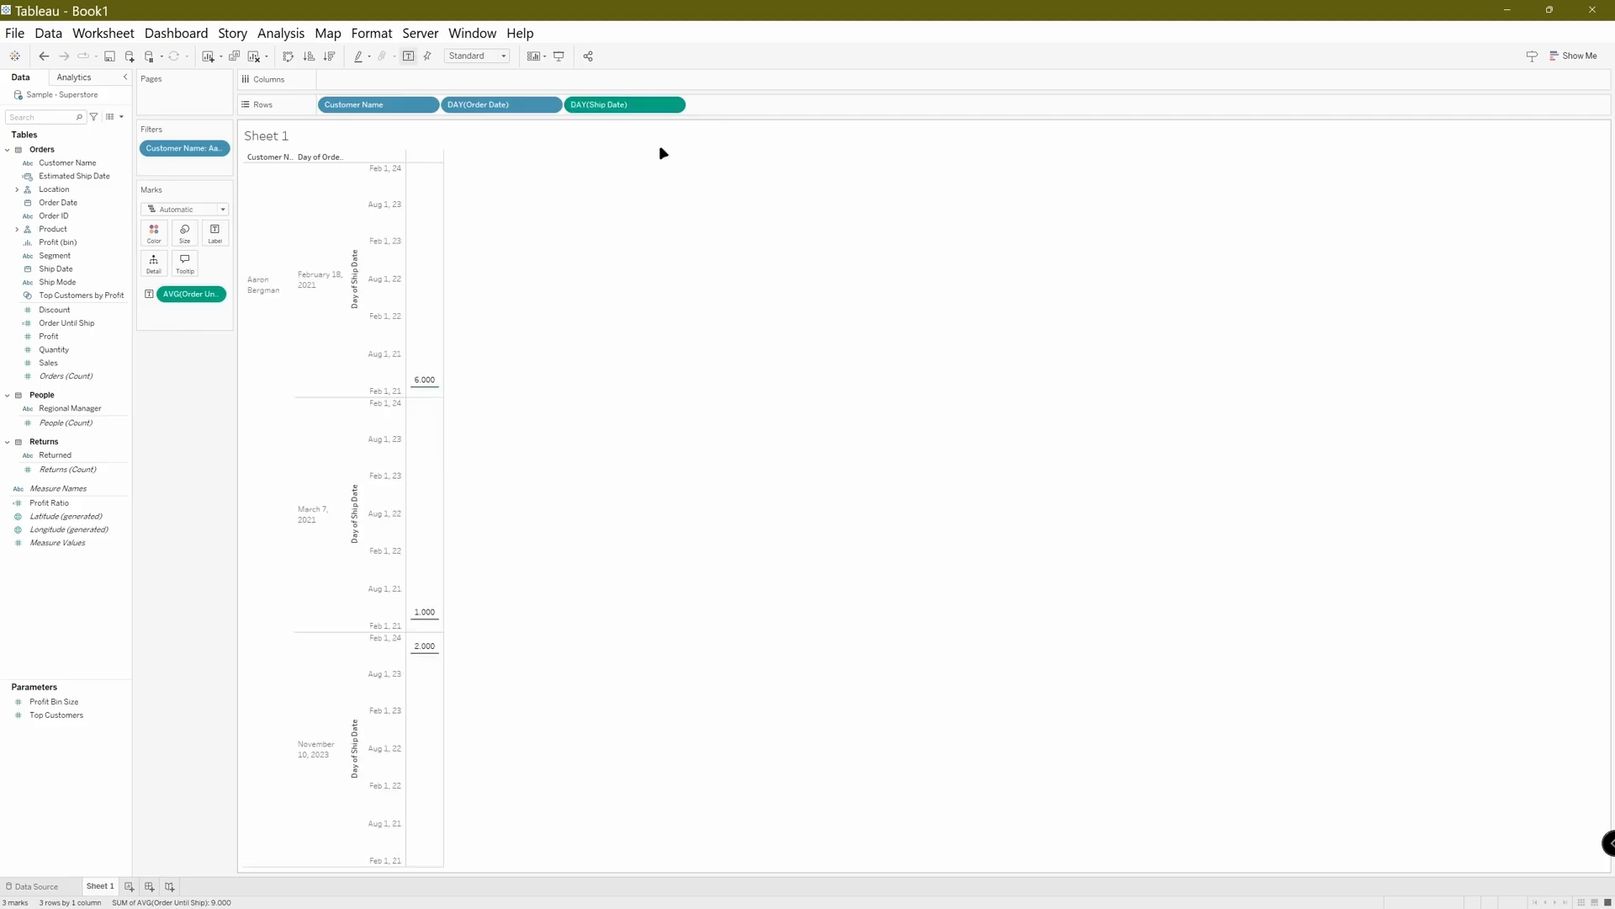
pyautogui.click(676, 106)
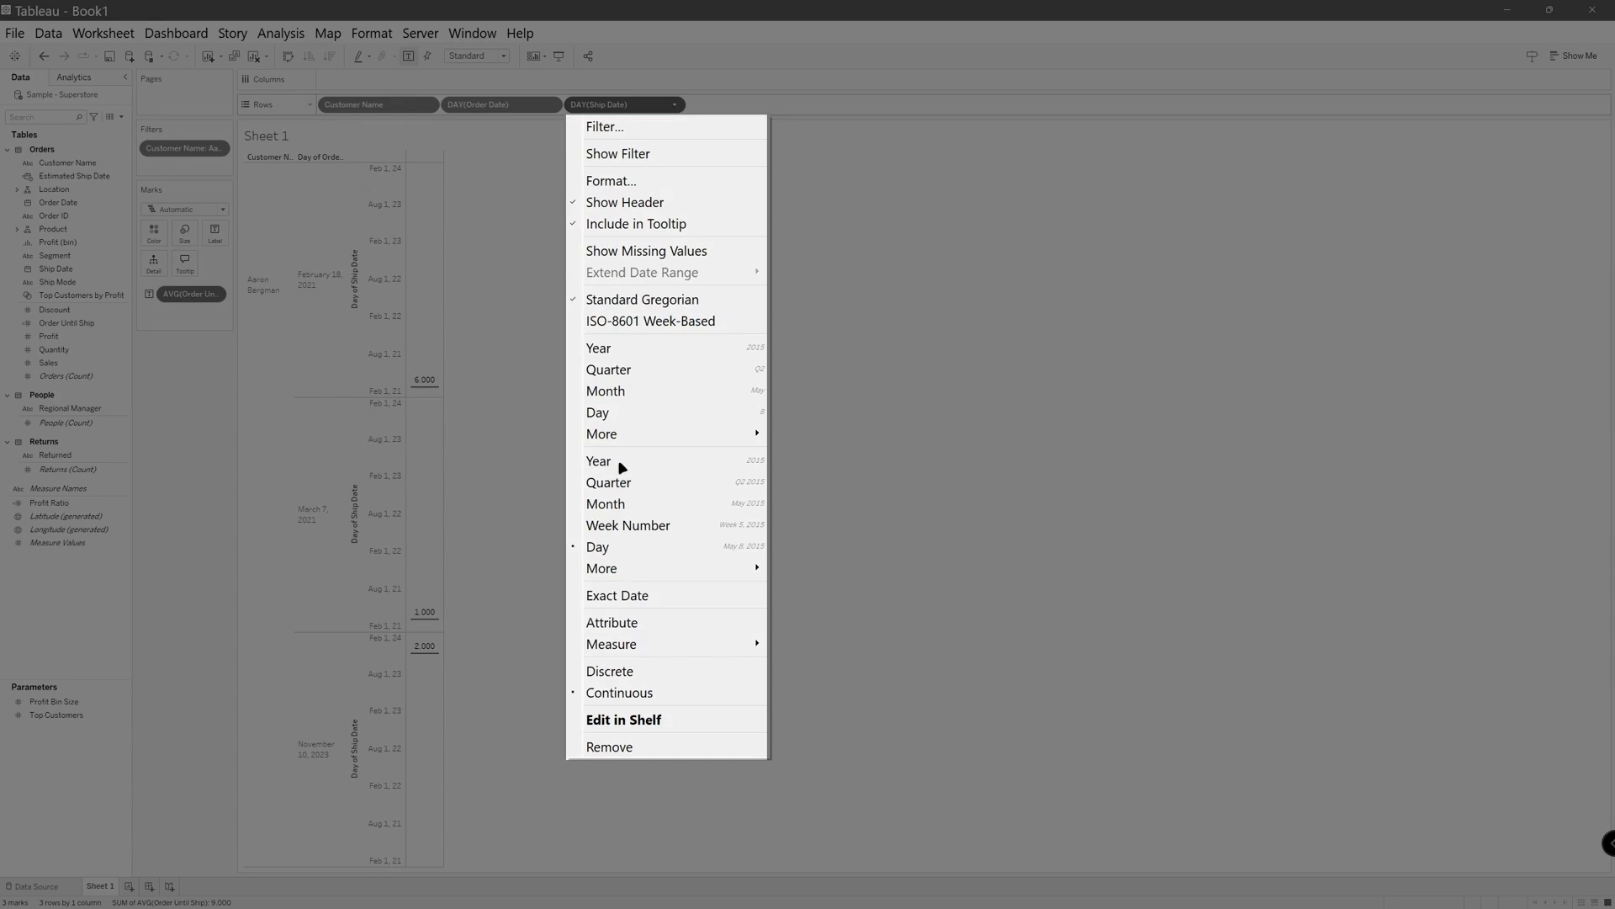
pyautogui.click(622, 672)
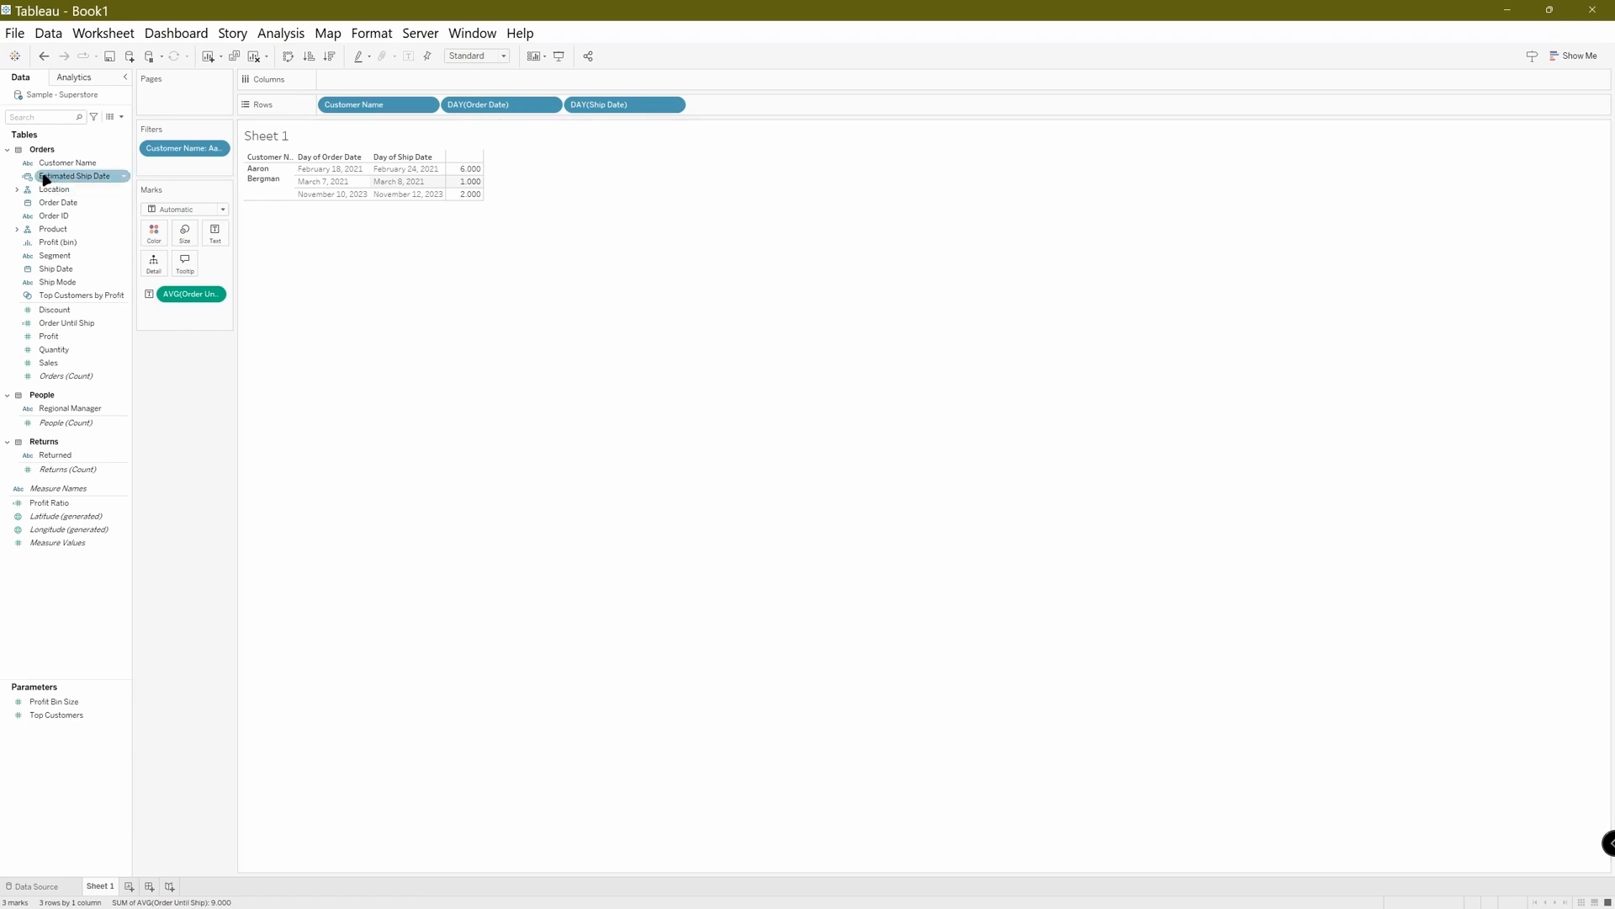
# Add Estimated Ship Date to Rows after Ship Date and display it as a discrete full-date Day value.
pyautogui.moveTo(46, 176); pyautogui.dragTo(712, 105)
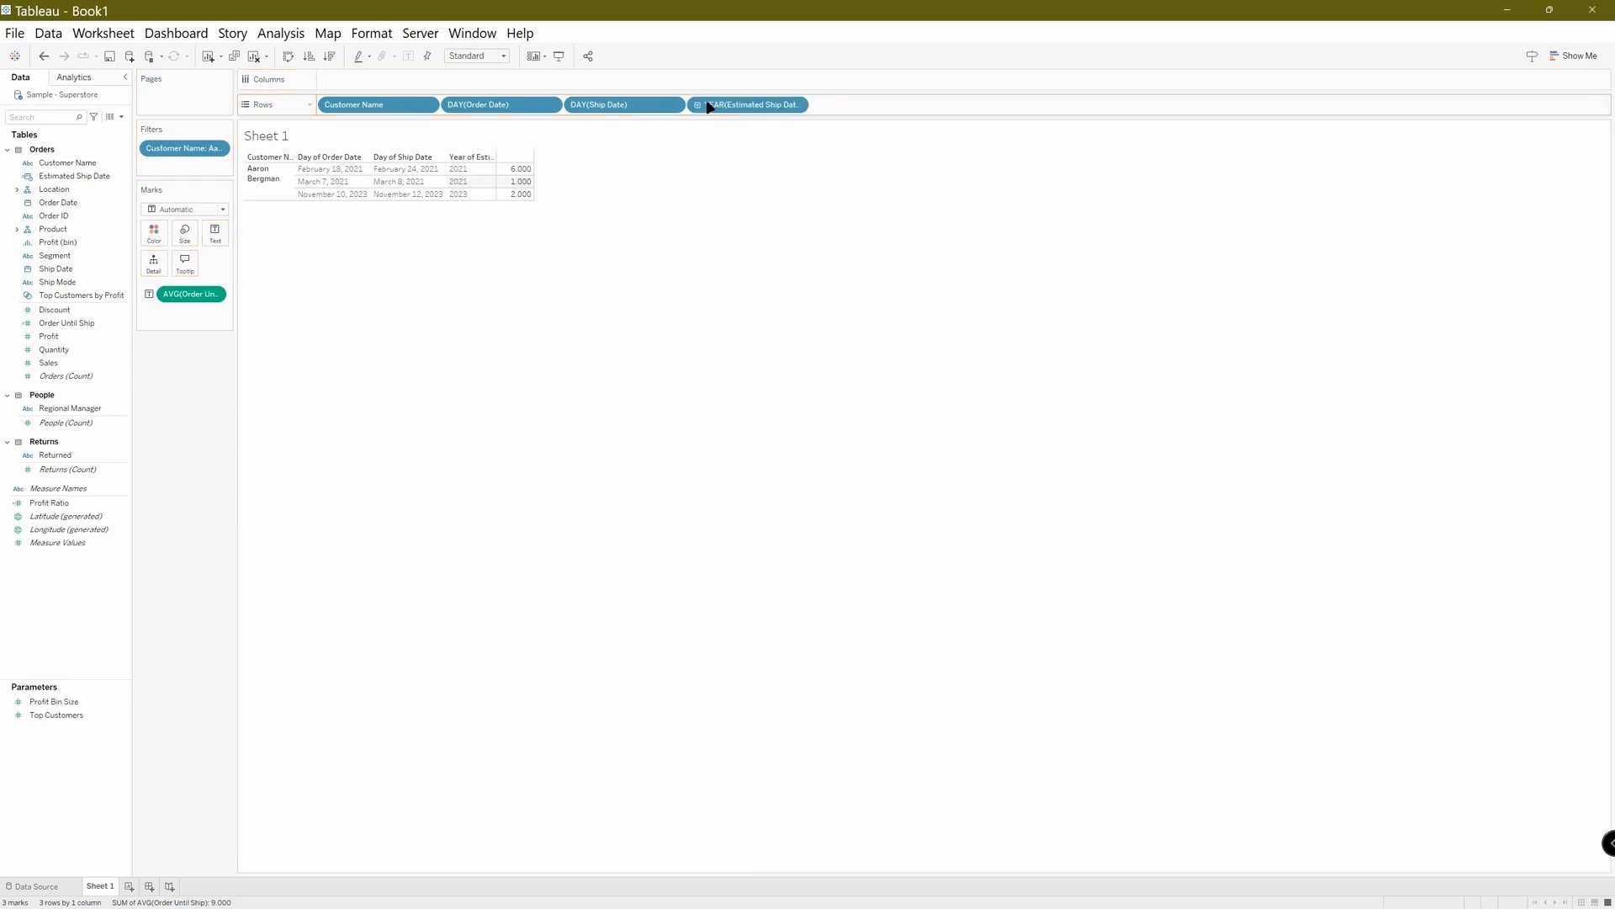
pyautogui.click(798, 105)
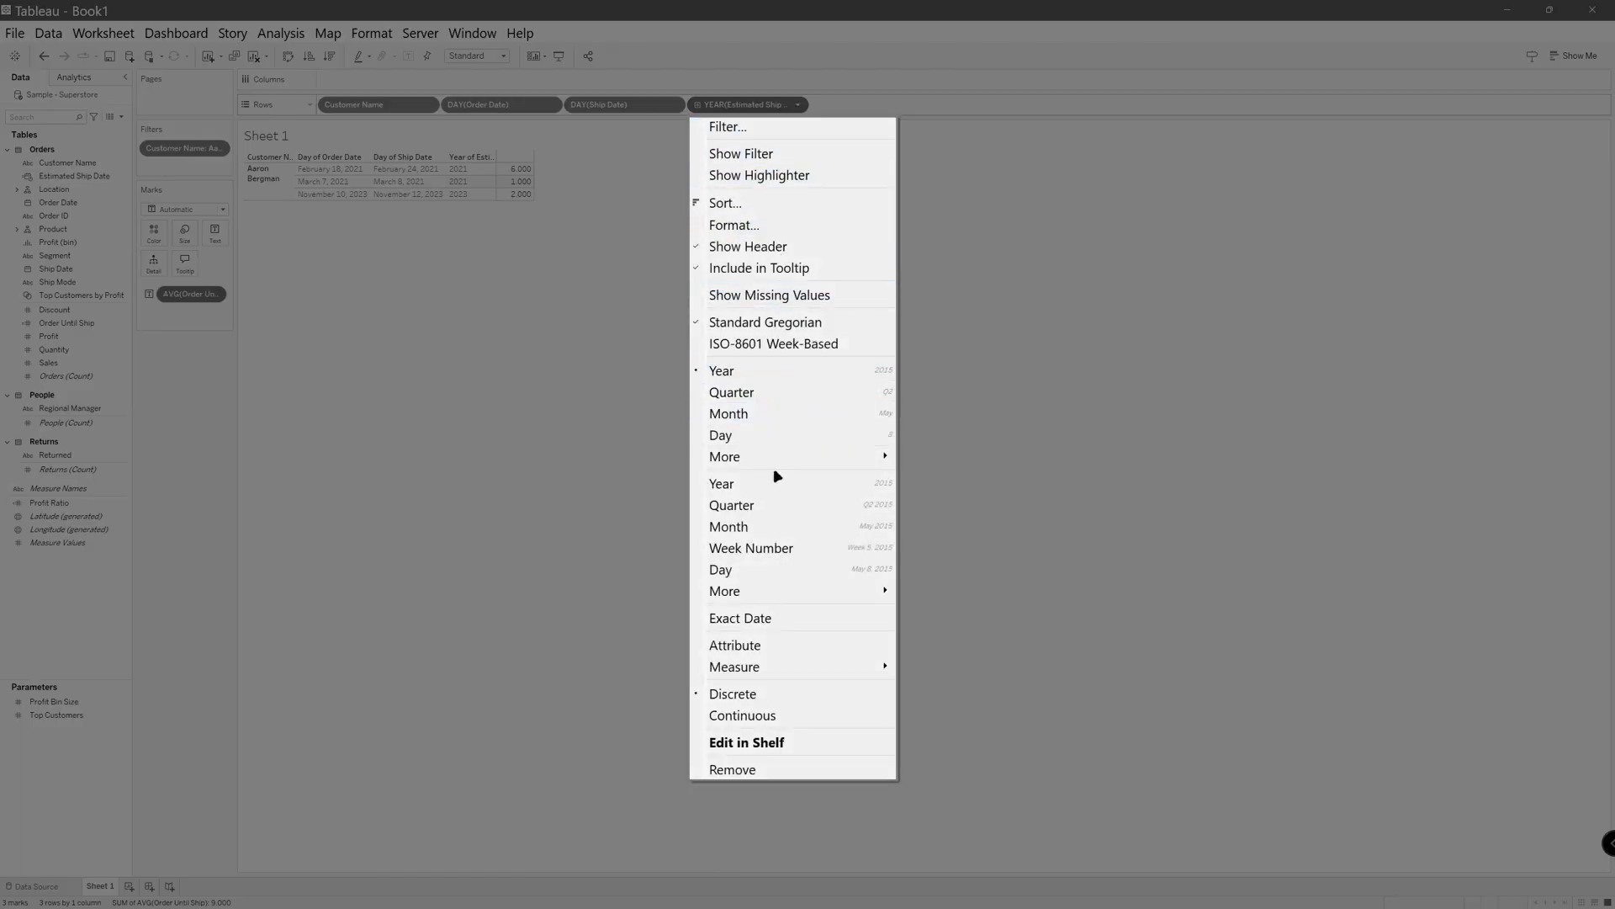
pyautogui.click(768, 568)
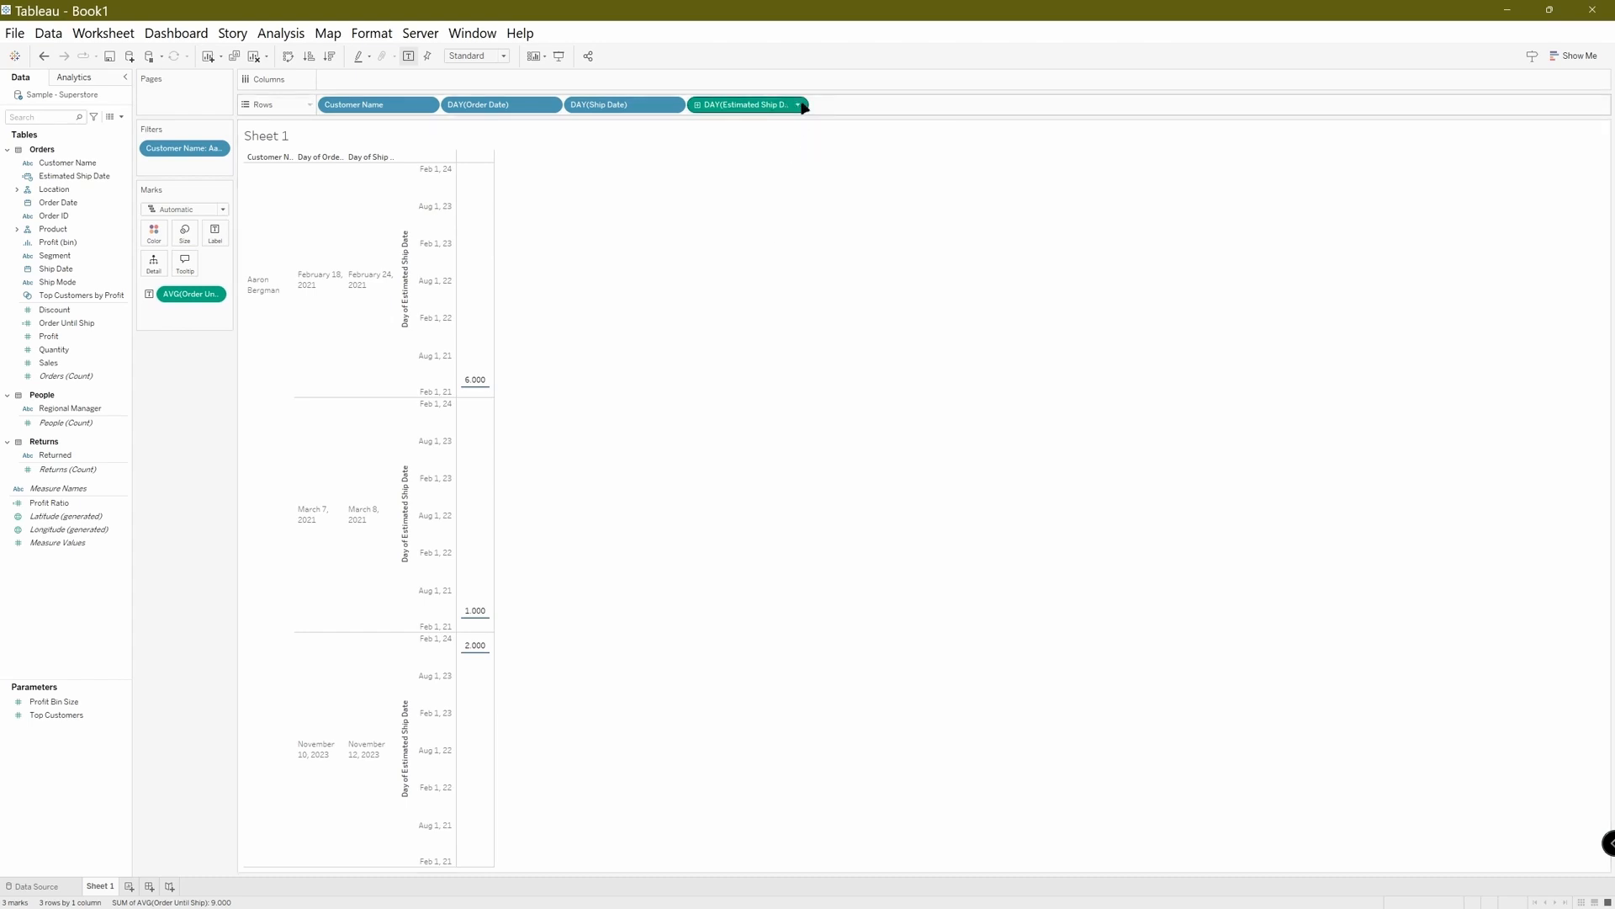
pyautogui.click(799, 105)
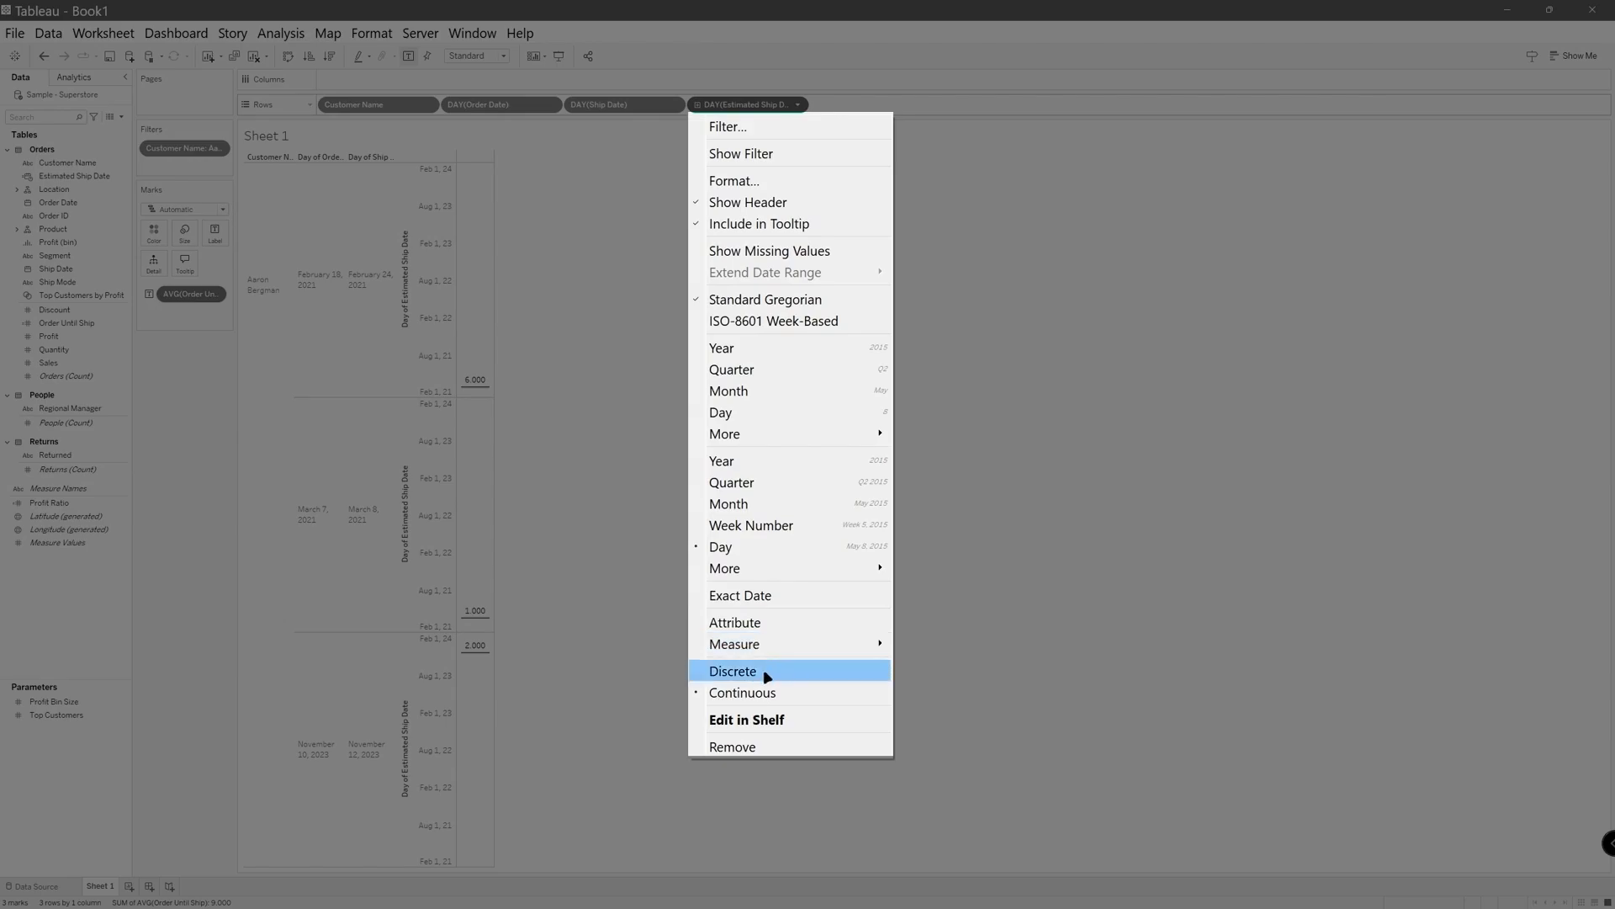
pyautogui.click(767, 676)
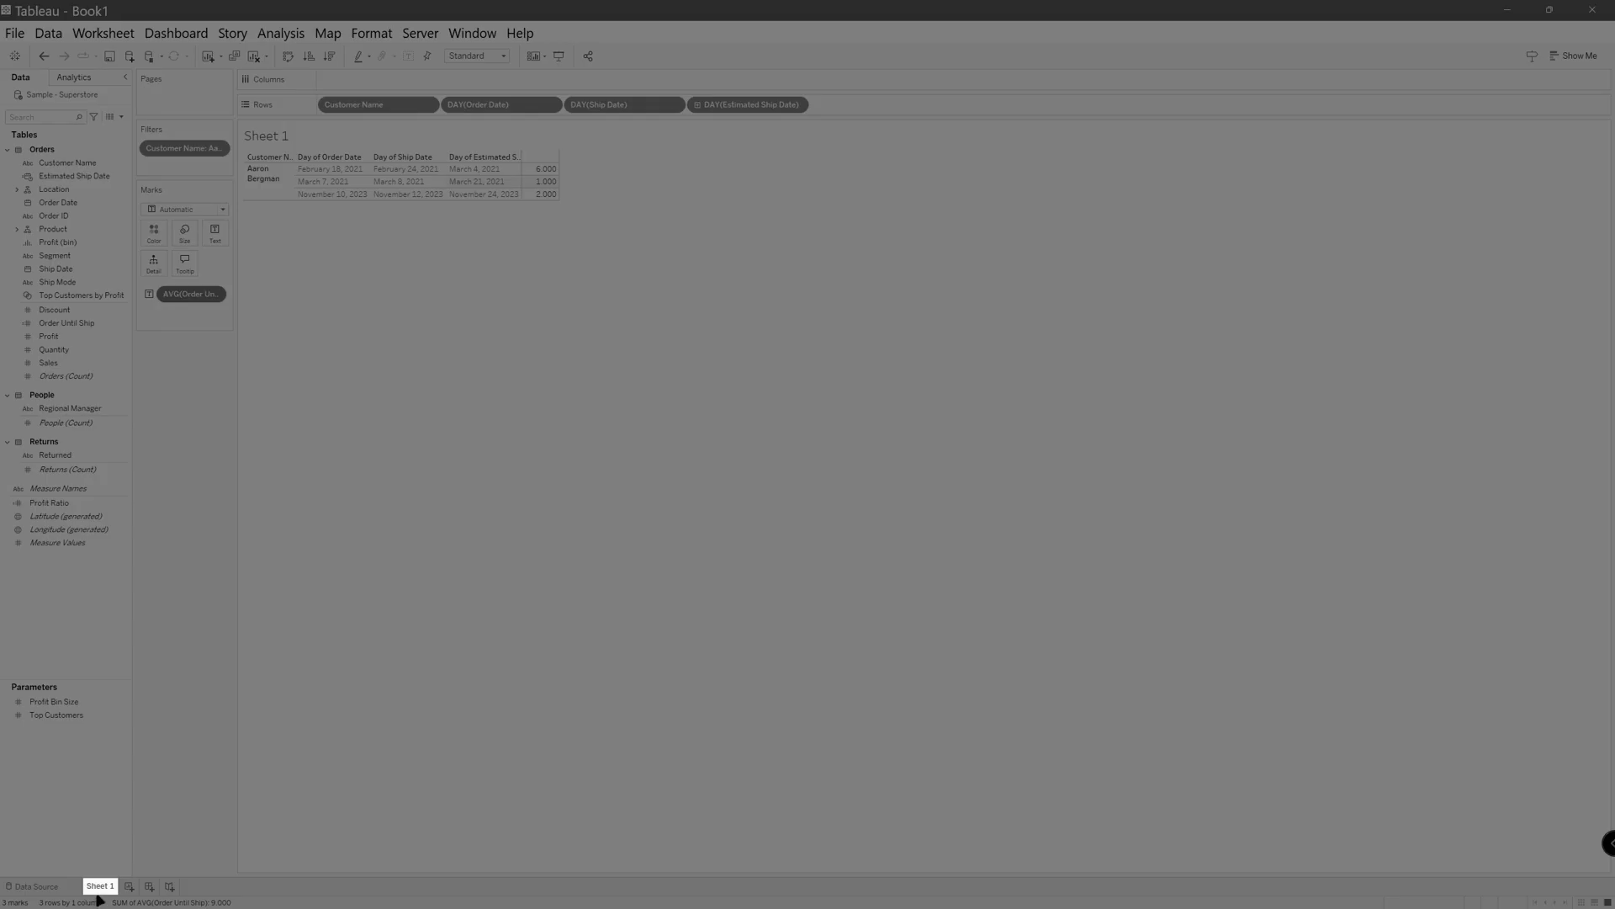
# Rename the worksheet Sheet 1 as DATE.
pyautogui.doubleClick(99, 886)
pyautogui.write('DATE')
pyautogui.click(252, 887)
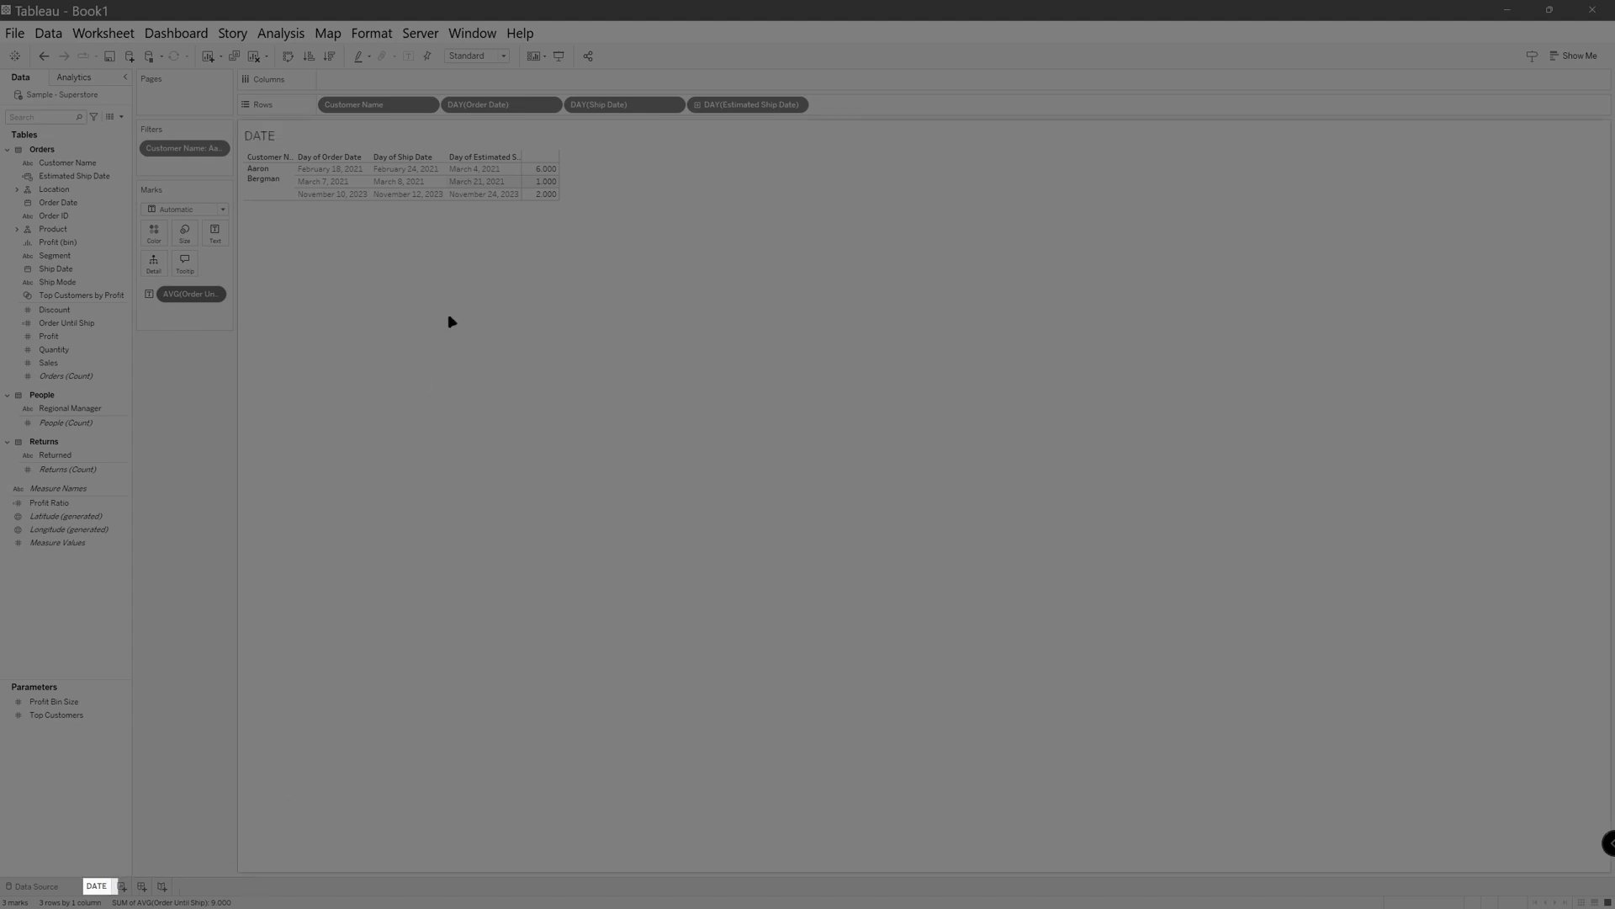